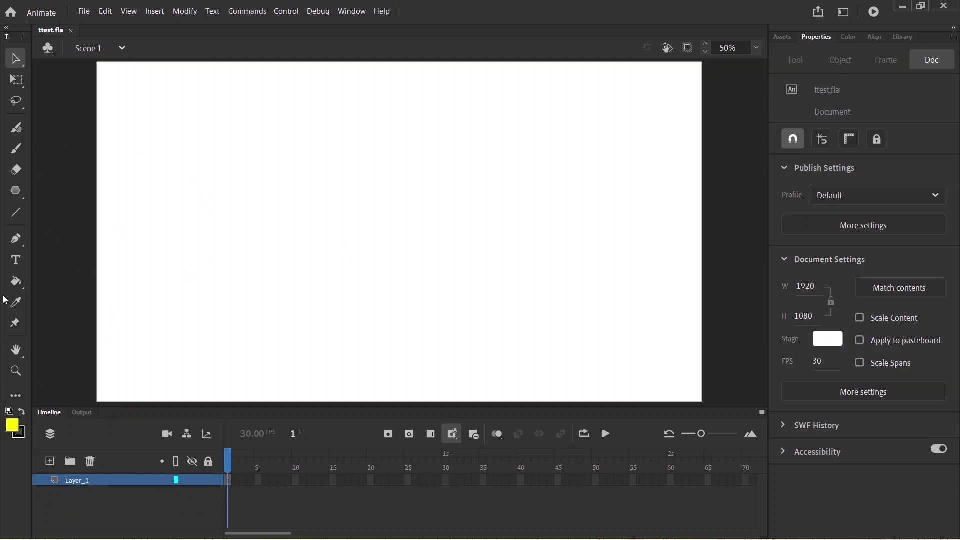
# Step: Draw a yellow five-sided polygon near the stage's upper-left corner, and a rectangle about 327 by 248 px on a new layer at the upper right
pyautogui.click(17, 191)
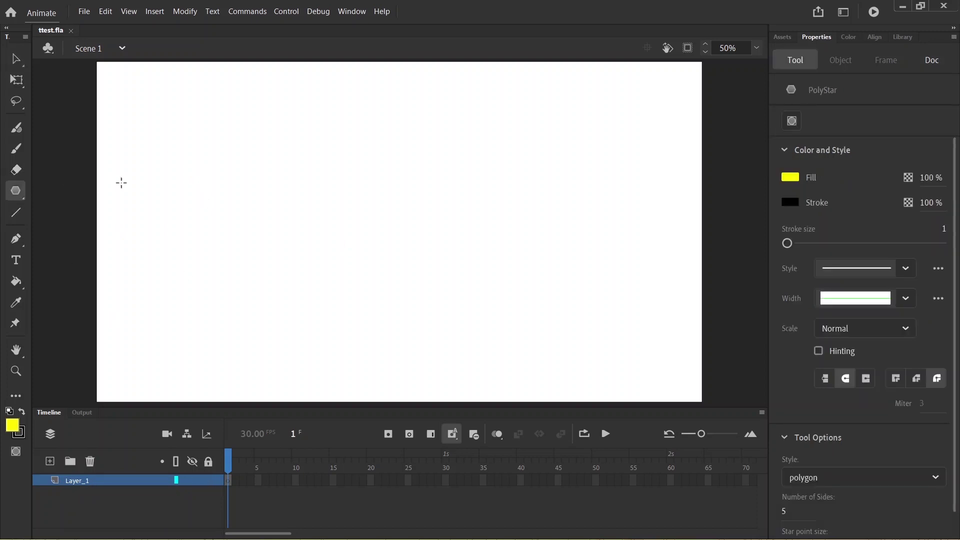
pyautogui.moveTo(198, 129); pyautogui.dragTo(252, 168)
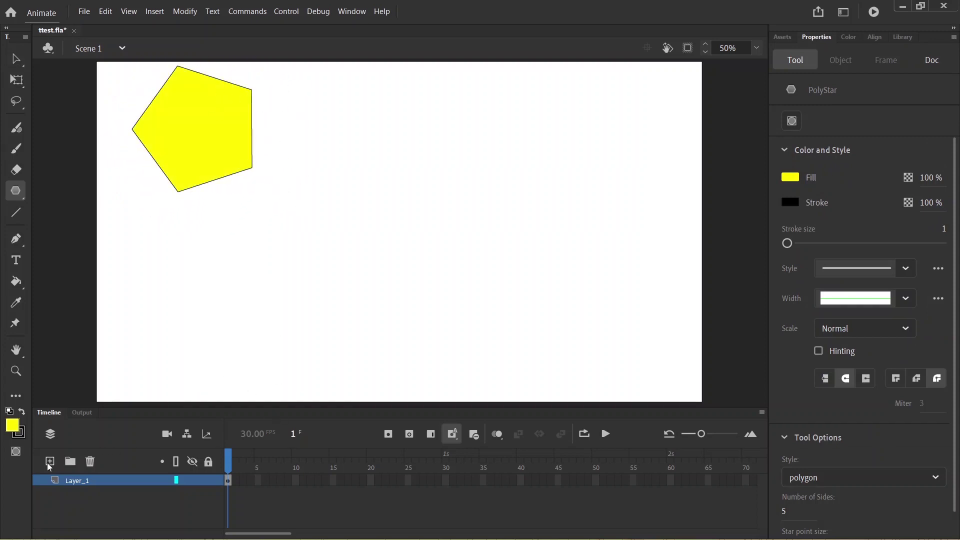
pyautogui.click(49, 461)
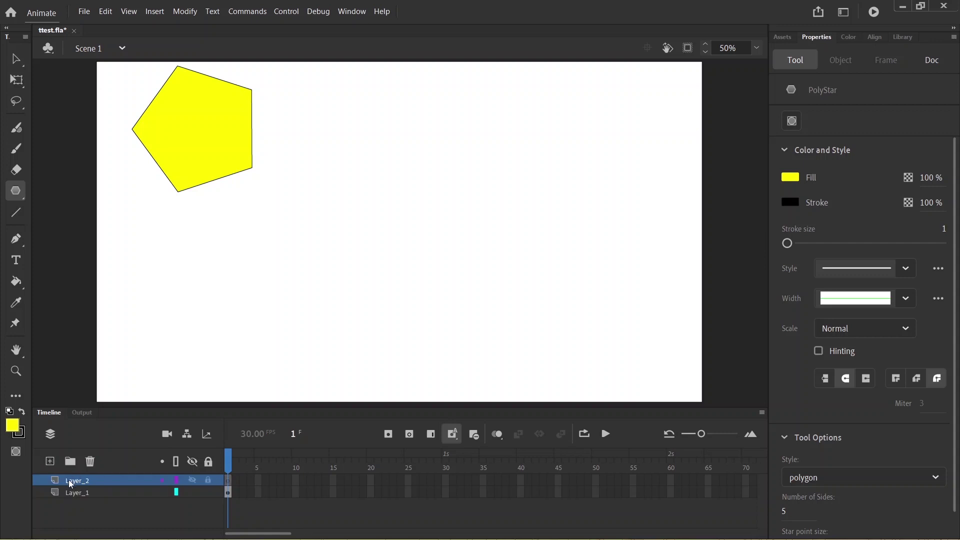
pyautogui.click(19, 193)
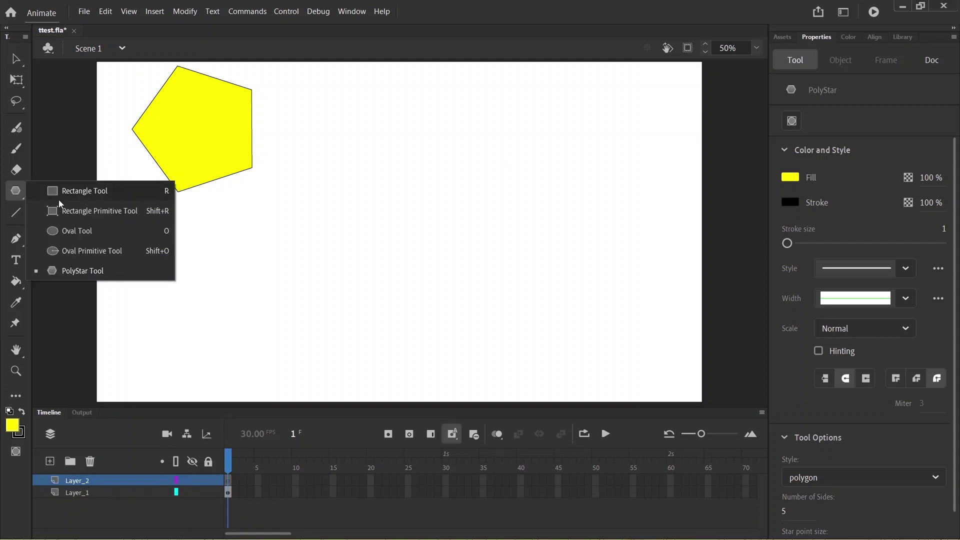
pyautogui.click(69, 191)
pyautogui.moveTo(430, 135); pyautogui.dragTo(533, 213)
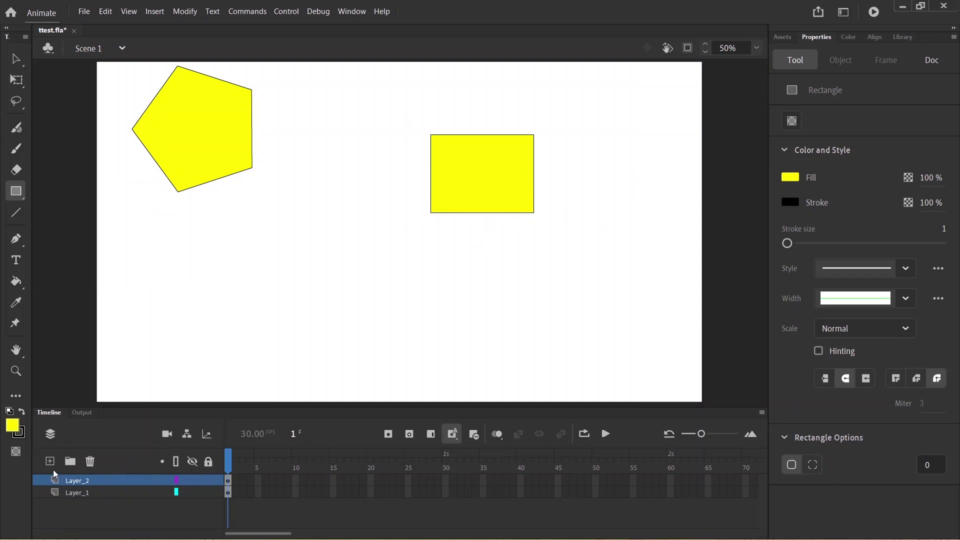
# Step: Add a third layer and draw on it an oval below the pentagon with a rectangle about 323 by 222 px beside it
pyautogui.click(50, 463)
pyautogui.click(19, 196)
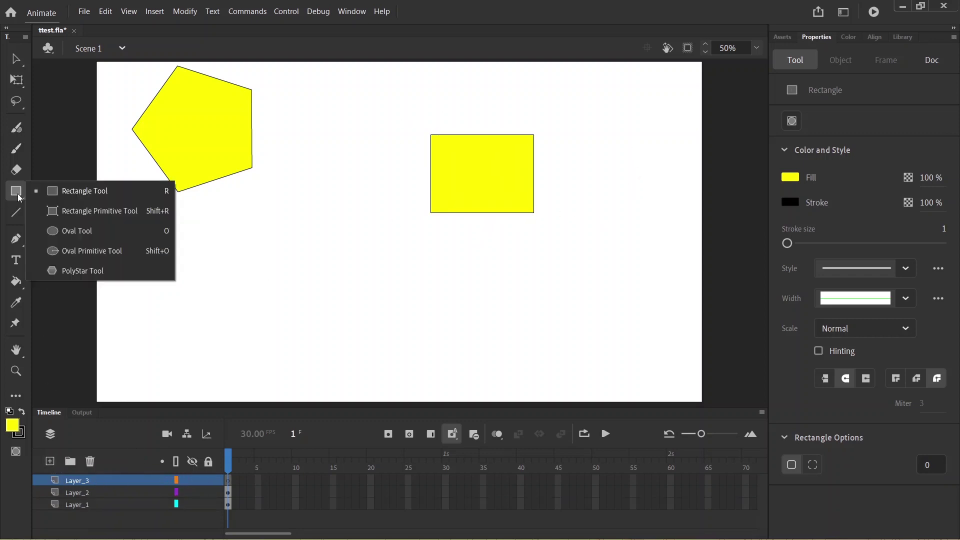
pyautogui.click(71, 232)
pyautogui.moveTo(251, 238)
pyautogui.mouseDown()
pyautogui.moveTo(335, 291)
pyautogui.moveTo(346, 320)
pyautogui.mouseUp()
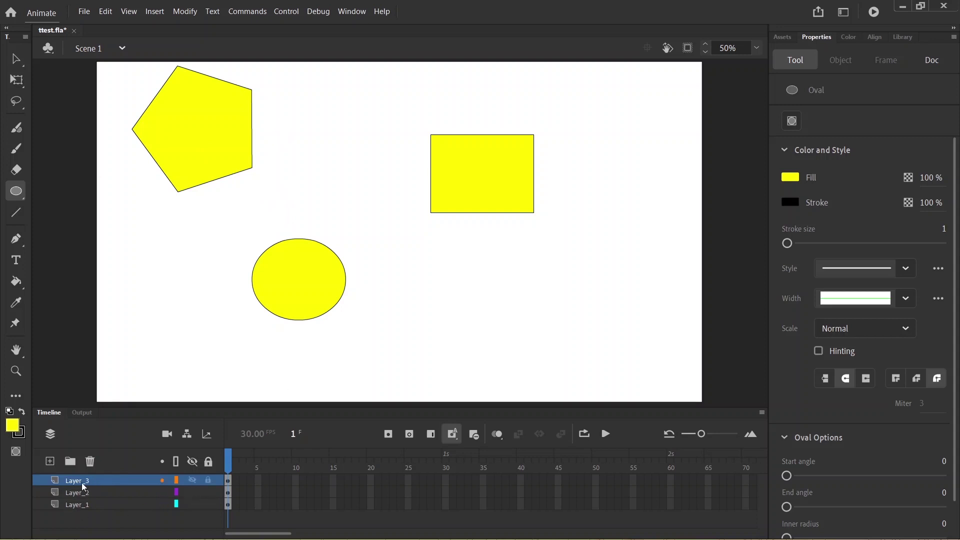
pyautogui.click(23, 192)
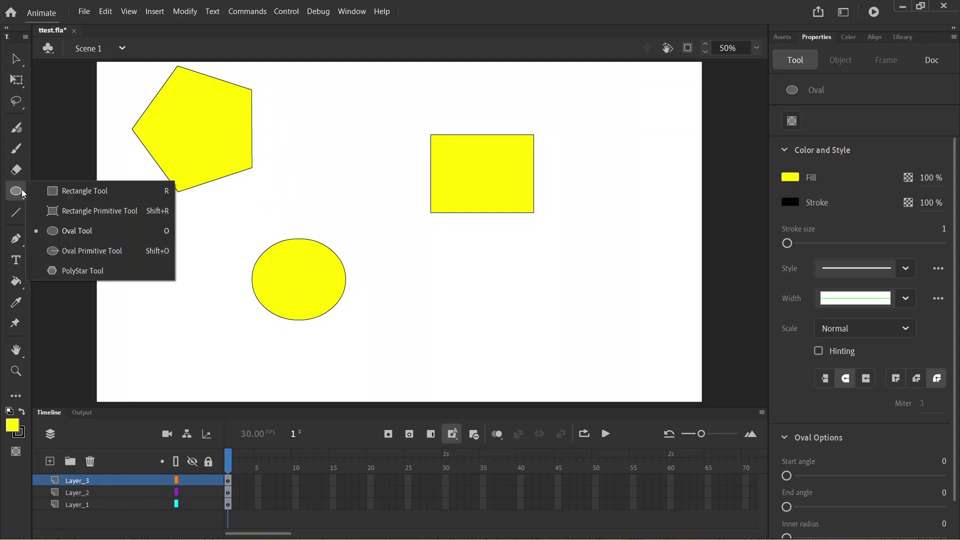
pyautogui.click(80, 192)
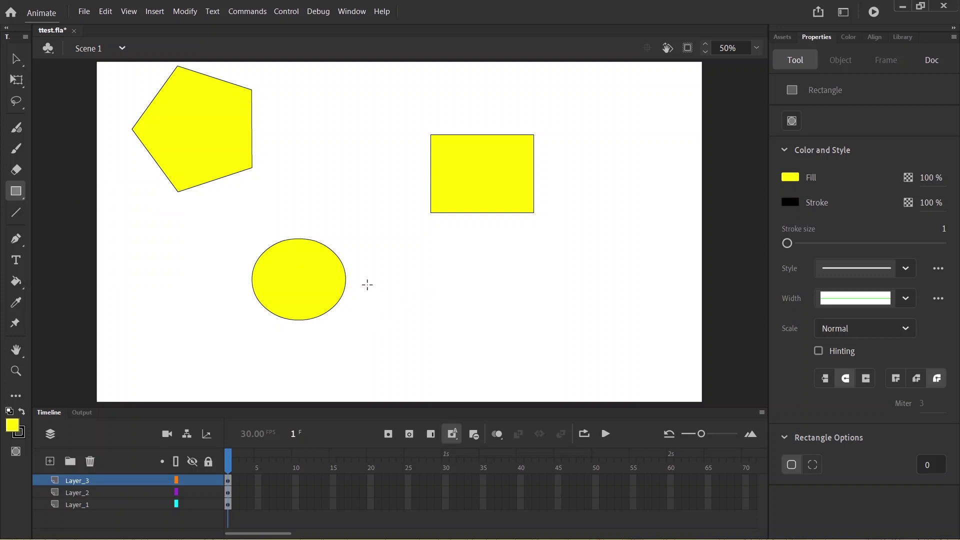
pyautogui.moveTo(359, 256); pyautogui.dragTo(461, 326)
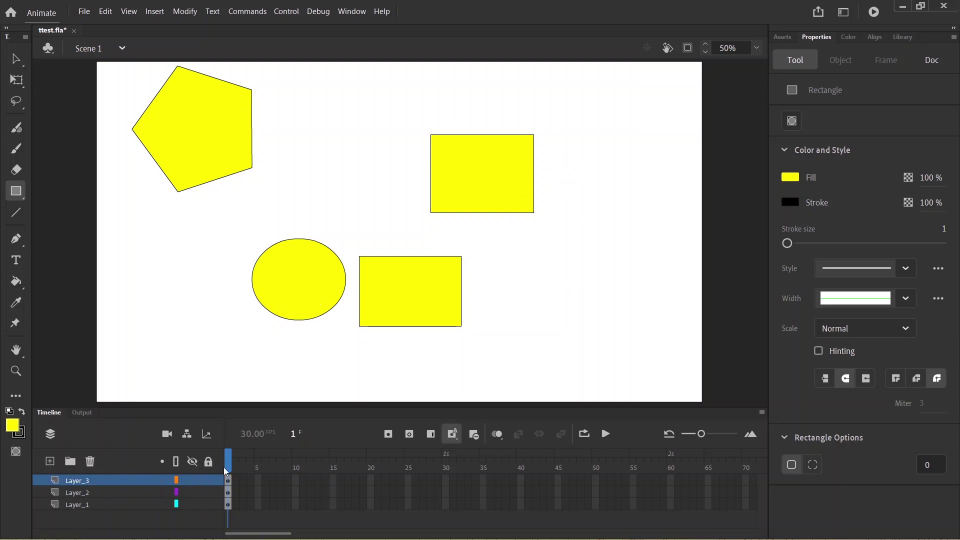
# Step: Select the oval and lower rectangle together, and toggle Layer_3's visibility off and on to check which shapes it holds
pyautogui.click(16, 58)
pyautogui.moveTo(520, 357); pyautogui.dragTo(227, 232)
pyautogui.click(319, 379)
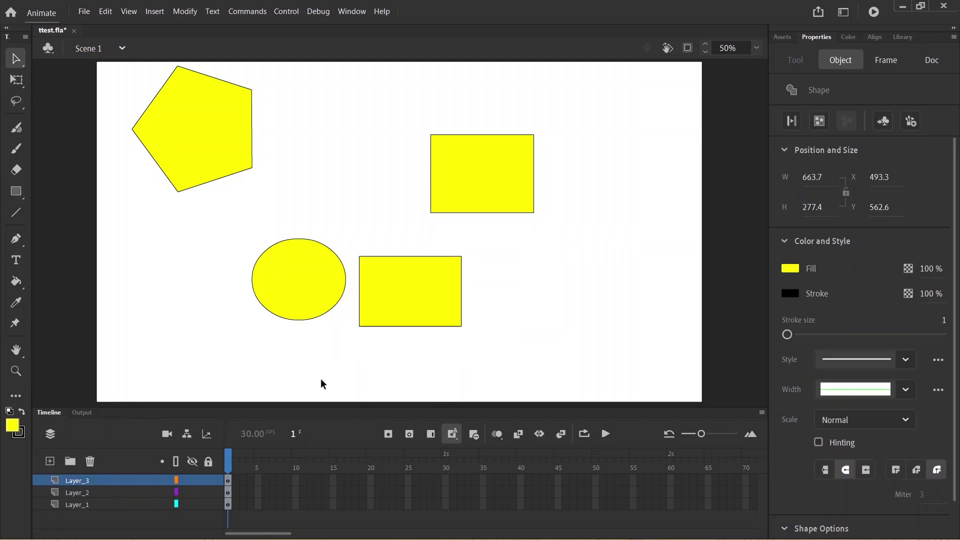
pyautogui.click(190, 479)
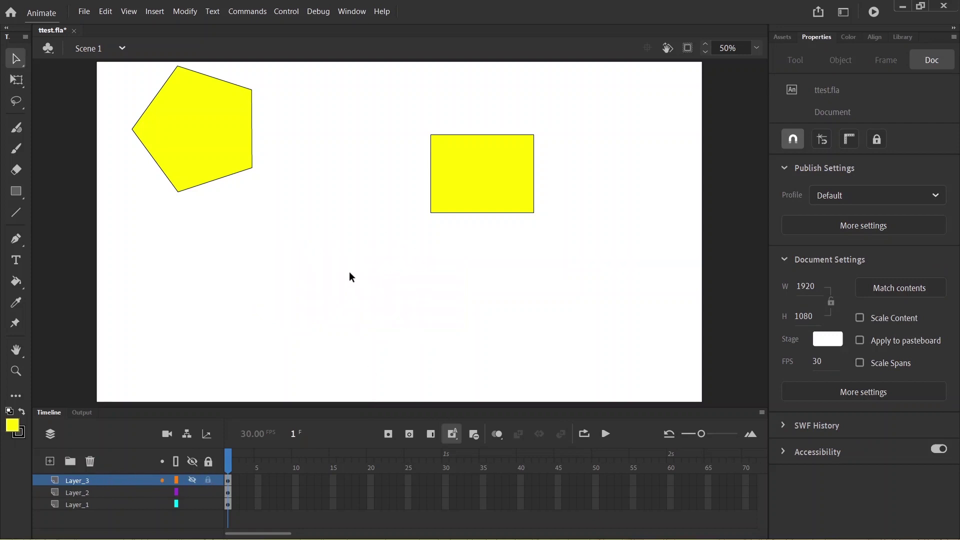
pyautogui.click(197, 481)
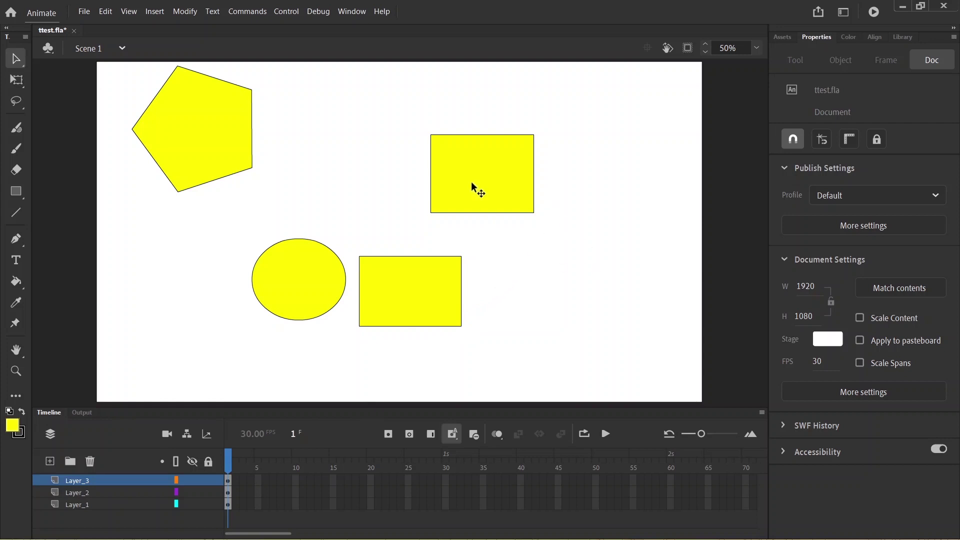
# Step: Inspect the upper rectangle by selecting its fill together with its outline, and clear the selection
pyautogui.click(465, 162)
pyautogui.click(572, 177)
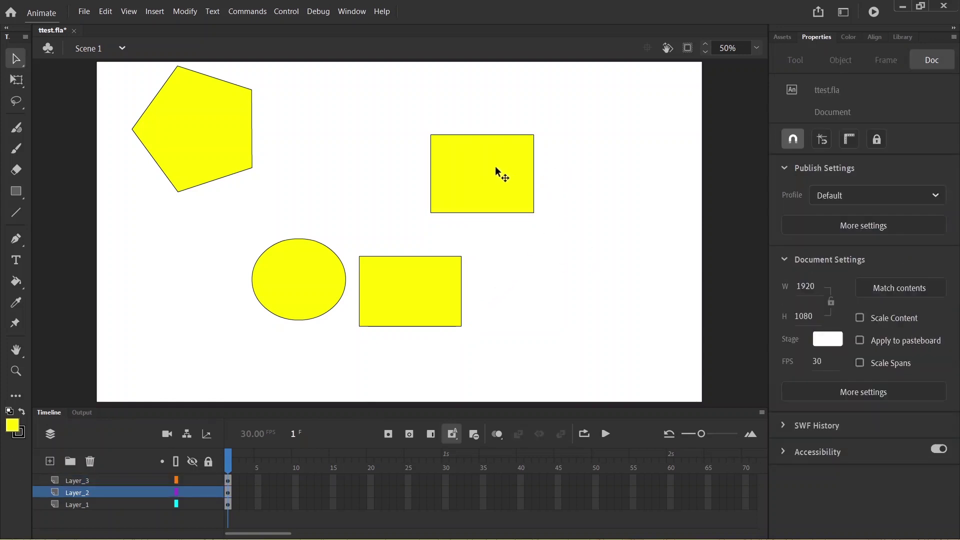
pyautogui.doubleClick(495, 166)
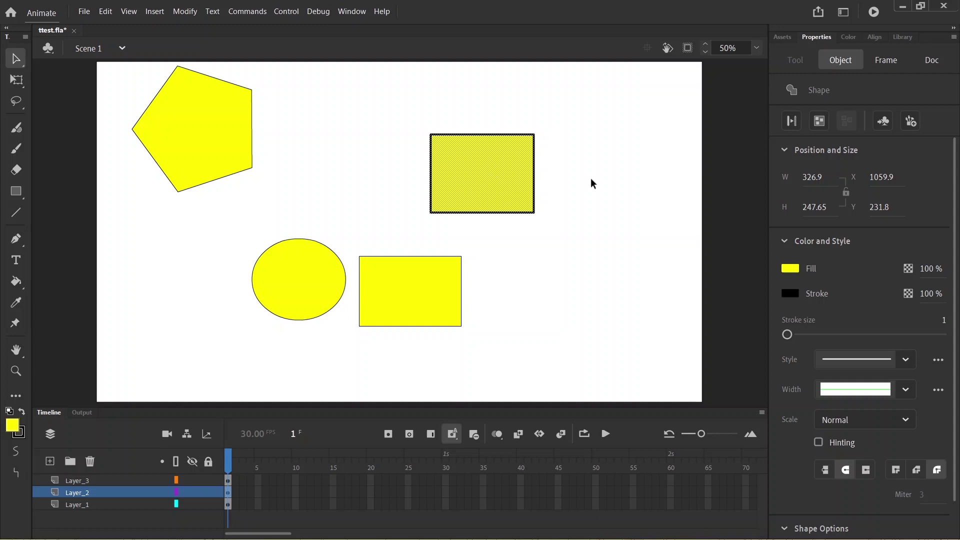
pyautogui.click(575, 180)
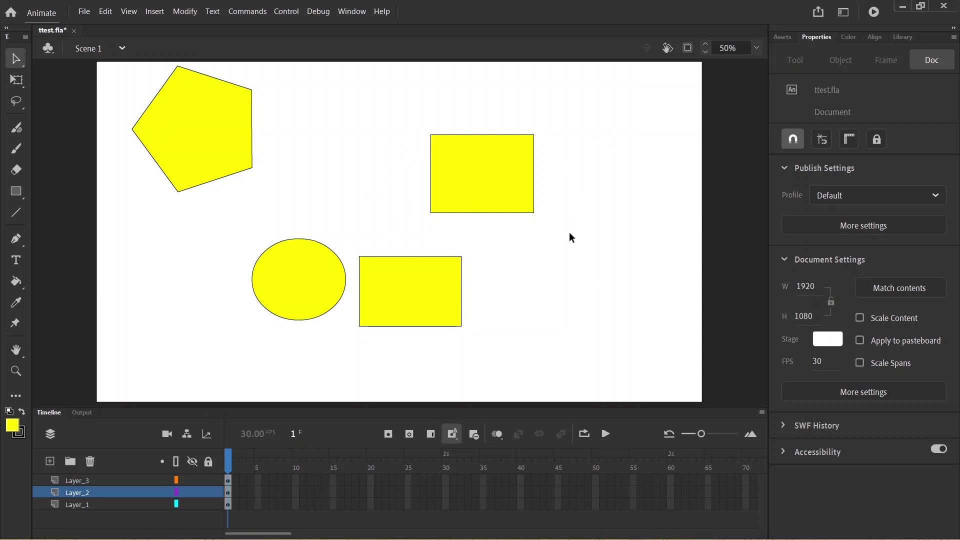
# Step: Convert the upper rectangle, including its fill and outline, to a Graphic symbol with the default name and centred registration
pyautogui.moveTo(569, 232); pyautogui.dragTo(423, 105)
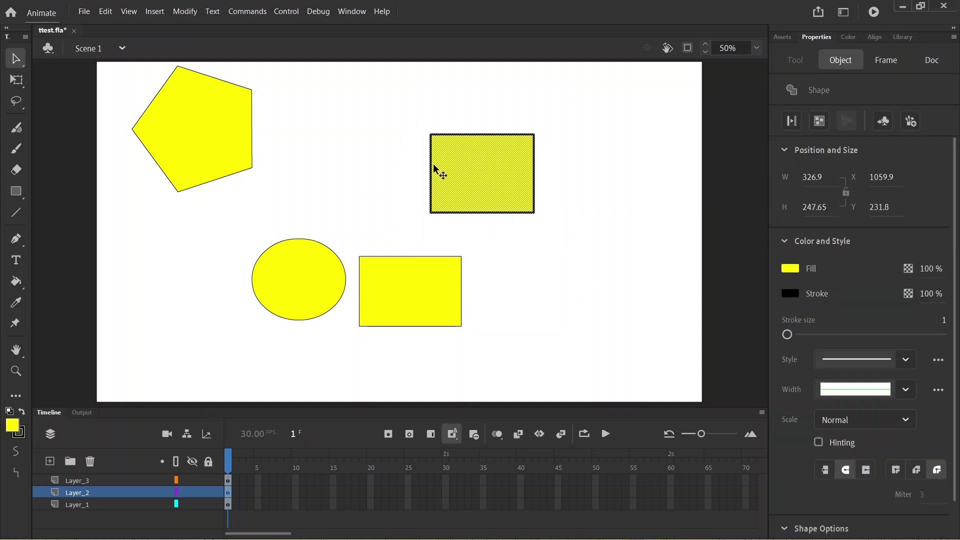
pyautogui.rightClick(492, 178)
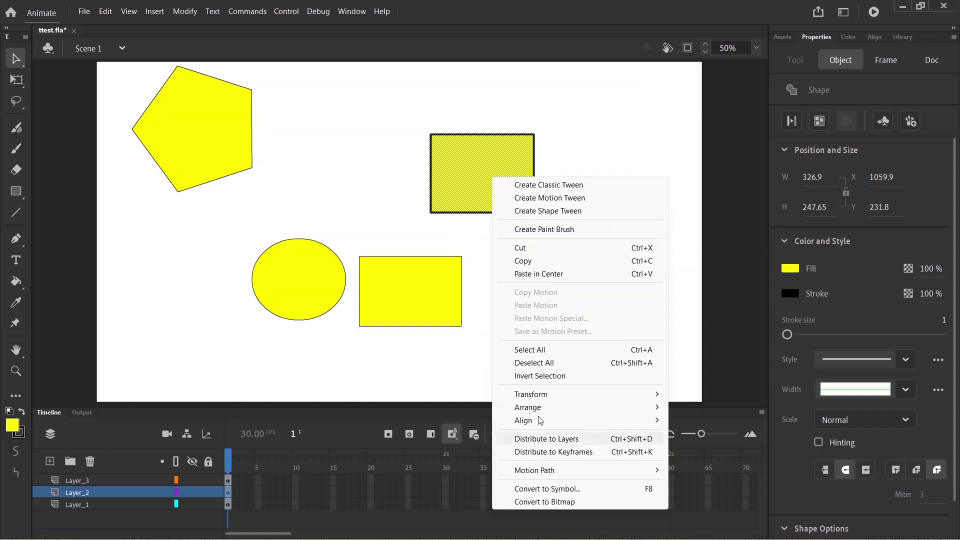
pyautogui.click(577, 489)
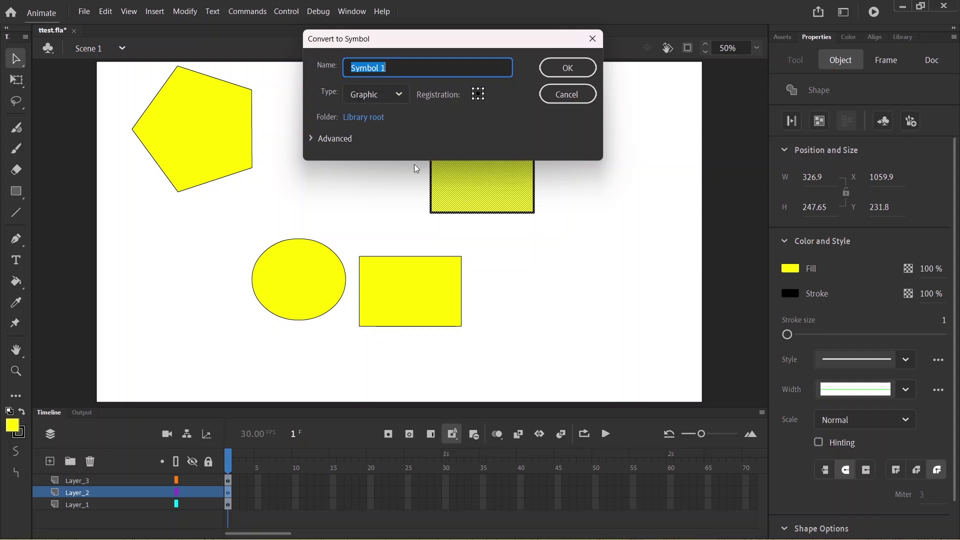
pyautogui.click(568, 75)
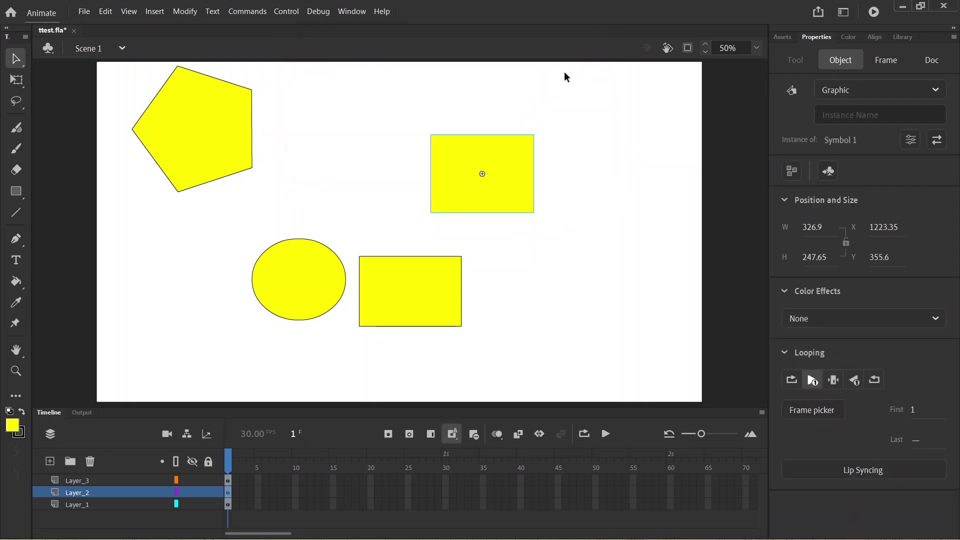
pyautogui.click(549, 228)
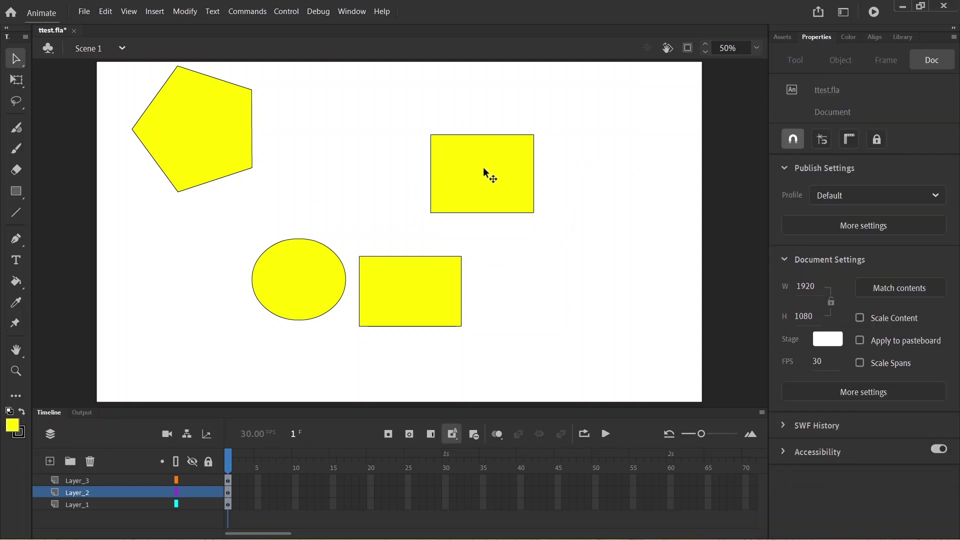
pyautogui.click(468, 173)
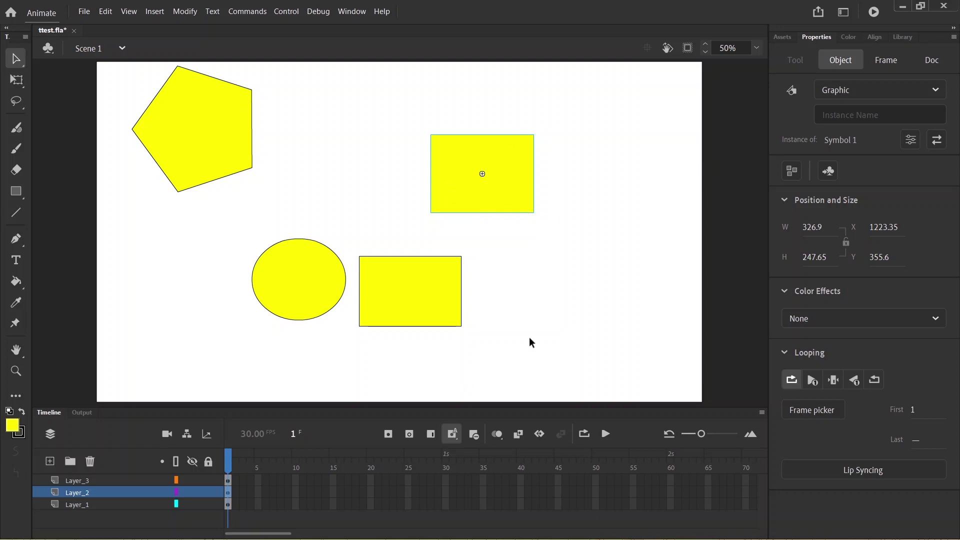
pyautogui.click(501, 352)
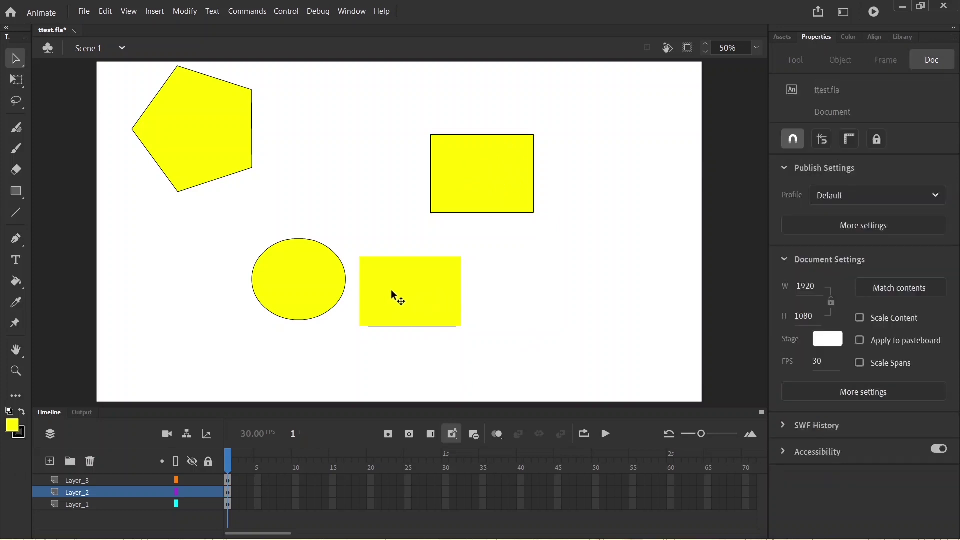
# Step: Bend the lower rectangle's top edge slightly upward into a shallow curve
pyautogui.click(424, 290)
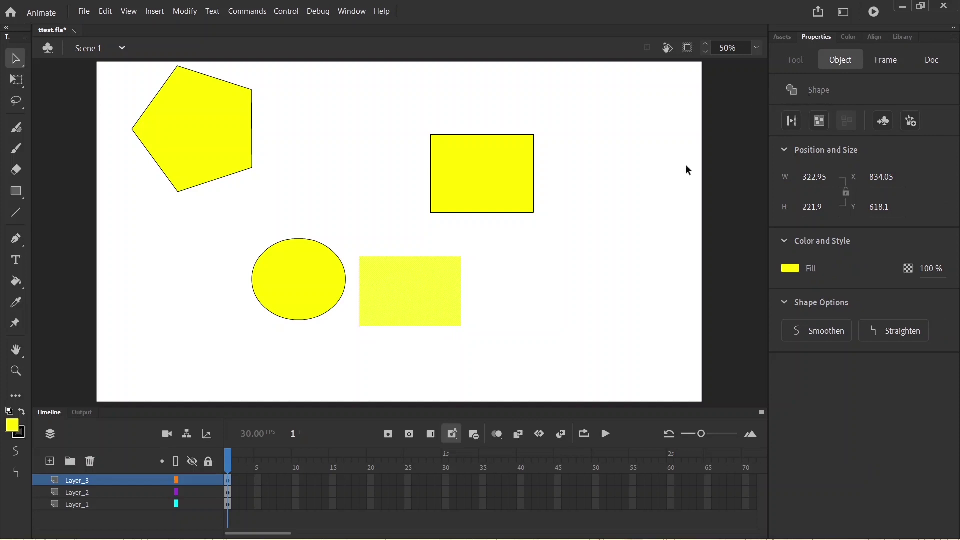
pyautogui.click(532, 336)
pyautogui.click(424, 288)
pyautogui.click(487, 330)
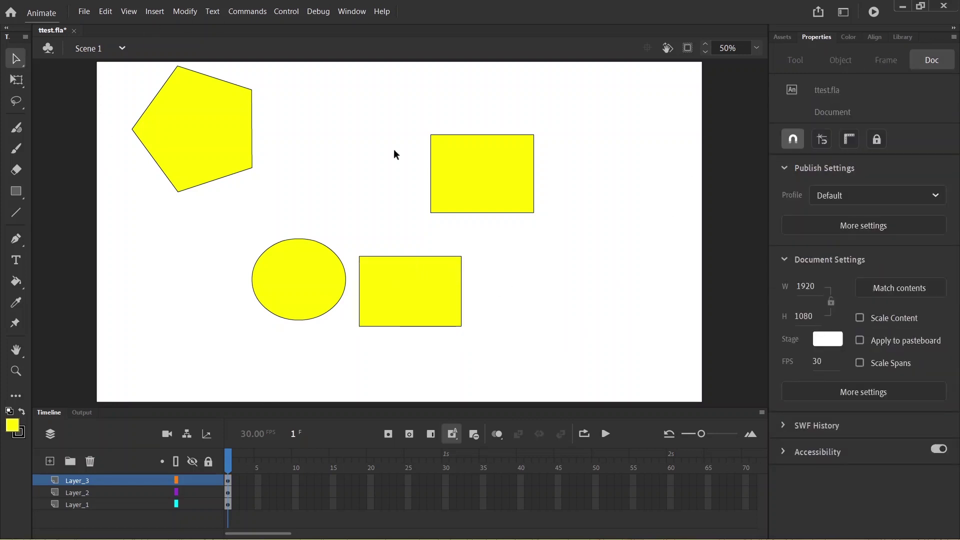
pyautogui.moveTo(424, 256)
pyautogui.mouseDown()
pyautogui.moveTo(424, 237)
pyautogui.moveTo(422, 256)
pyautogui.mouseUp()
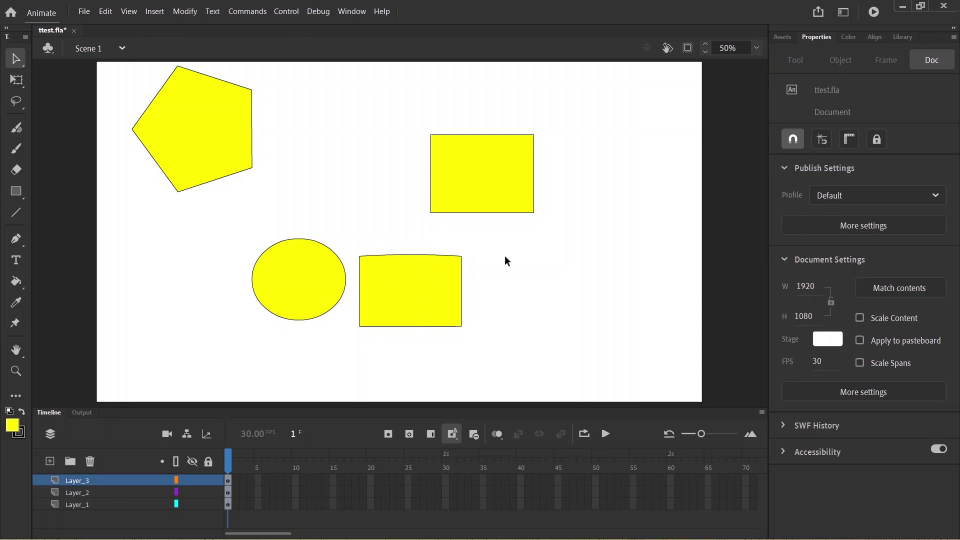
# Step: Enter the upper rectangle's symbol for editing and bend its right edge outward into a rounded bulge, keeping the fill aligned with the outline
pyautogui.click(499, 193)
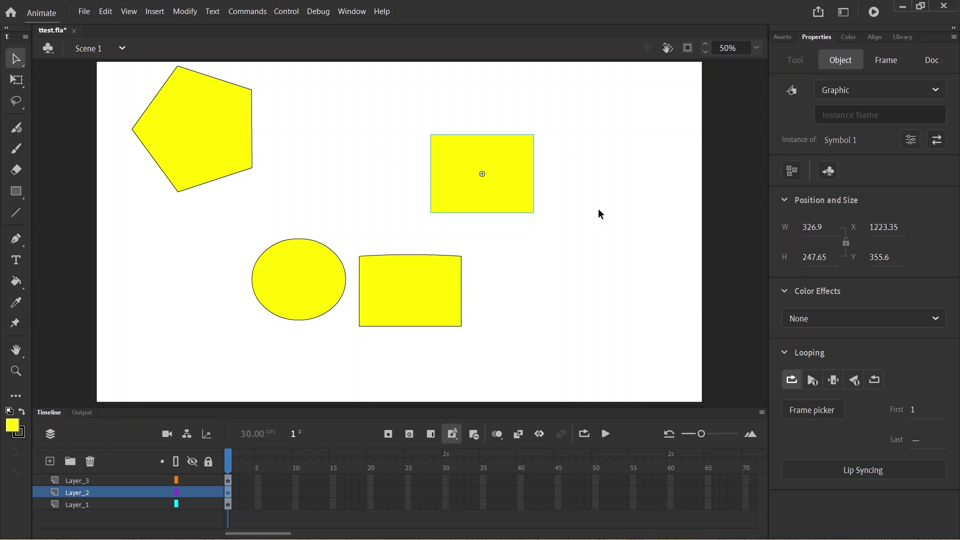
pyautogui.doubleClick(510, 178)
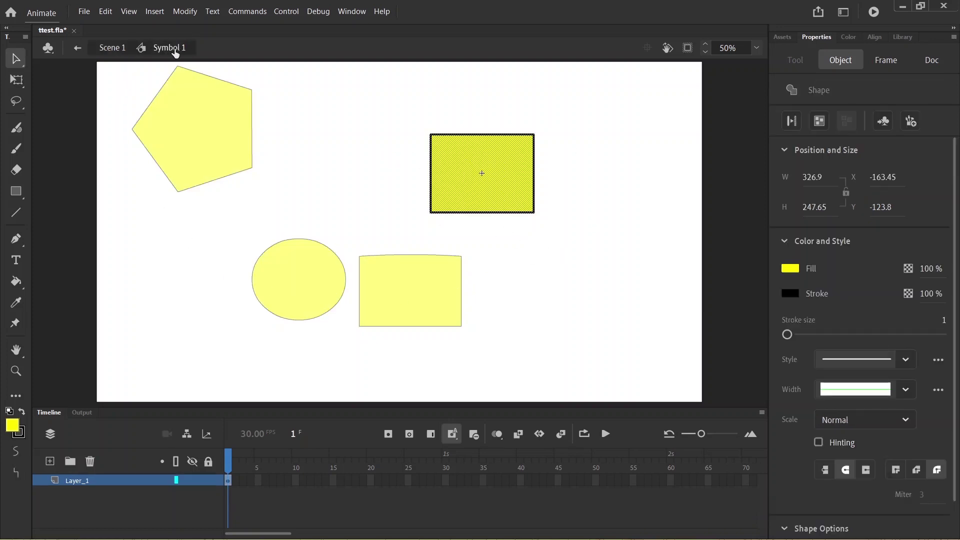
pyautogui.click(327, 133)
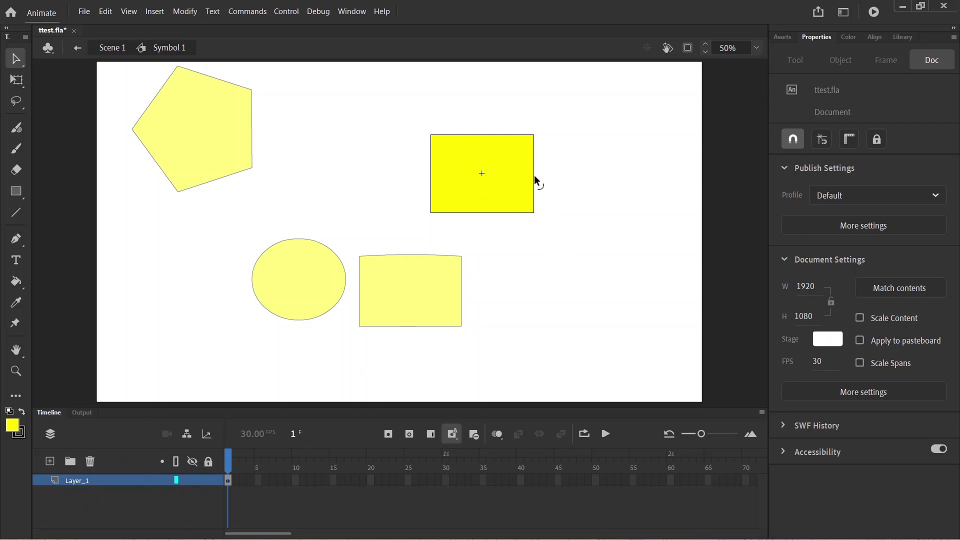
pyautogui.moveTo(534, 175); pyautogui.dragTo(556, 133)
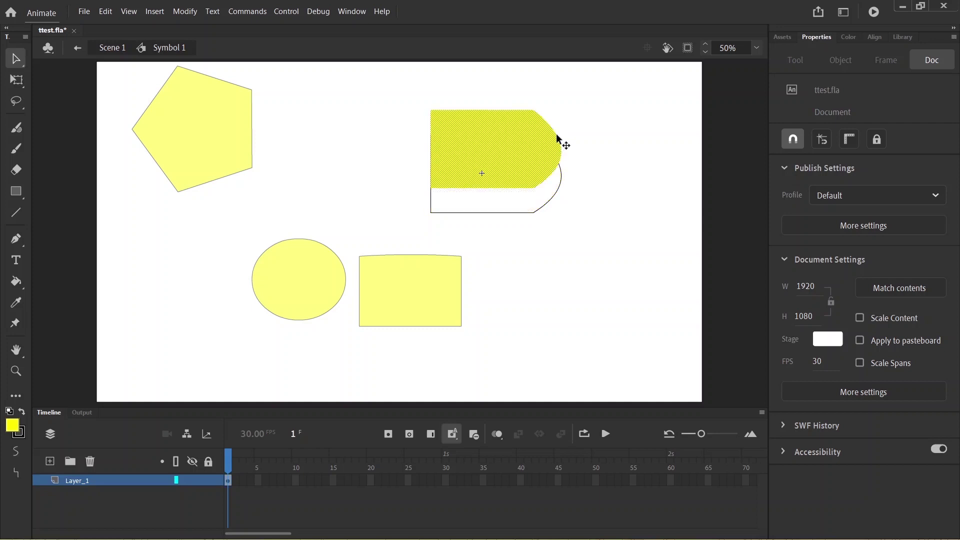
pyautogui.click(571, 207)
pyautogui.hotkey('ctrl', 'z')
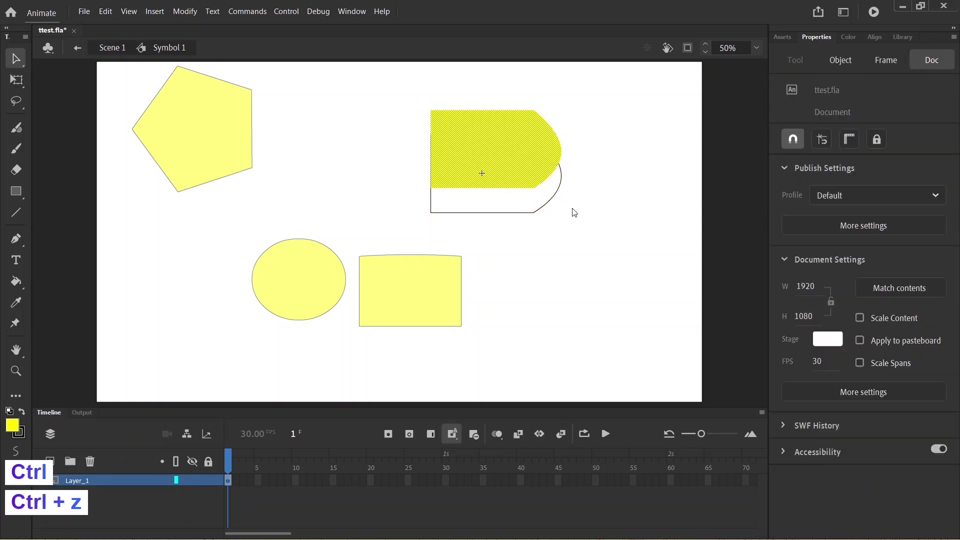
pyautogui.hotkey('ctrl', 'z')
pyautogui.click(587, 190)
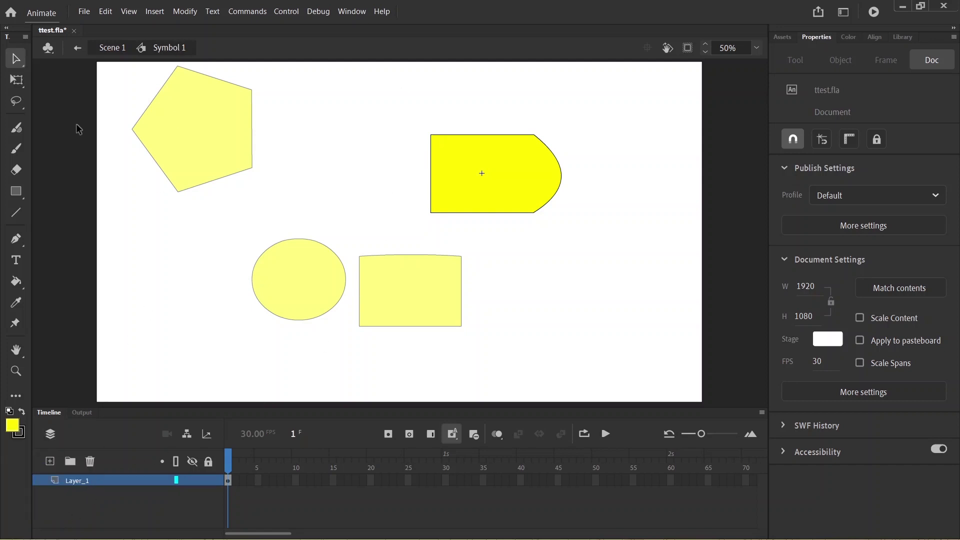
# Step: Add a second layer inside the symbol and draw a yellow circle just right of the rounded edge
pyautogui.click(50, 464)
pyautogui.click(18, 195)
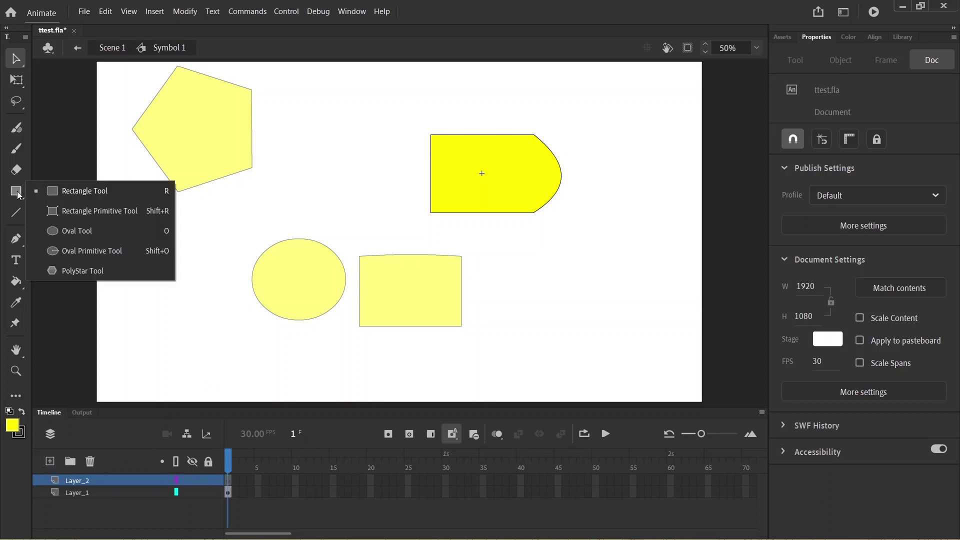
pyautogui.click(81, 231)
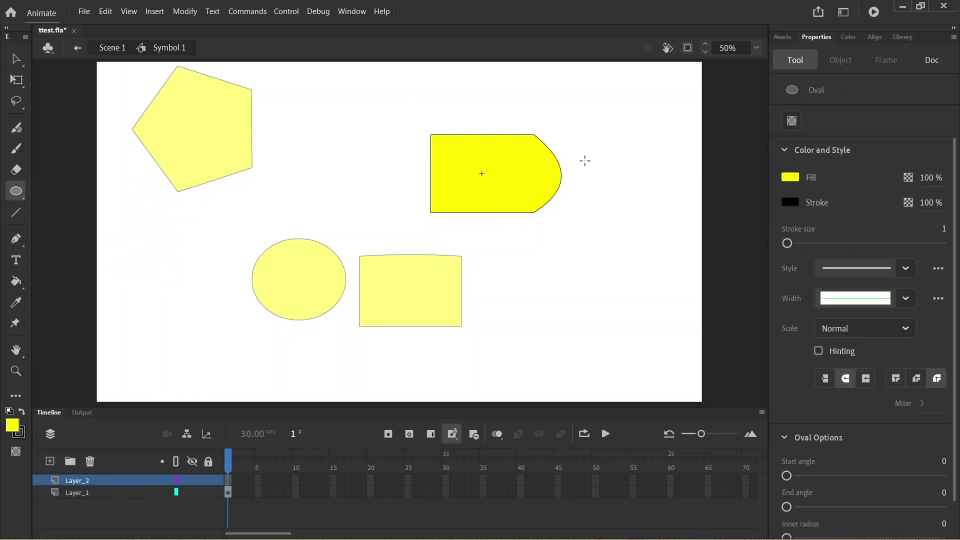
pyautogui.moveTo(562, 145)
pyautogui.mouseDown()
pyautogui.moveTo(584, 182)
pyautogui.moveTo(626, 211)
pyautogui.mouseUp()
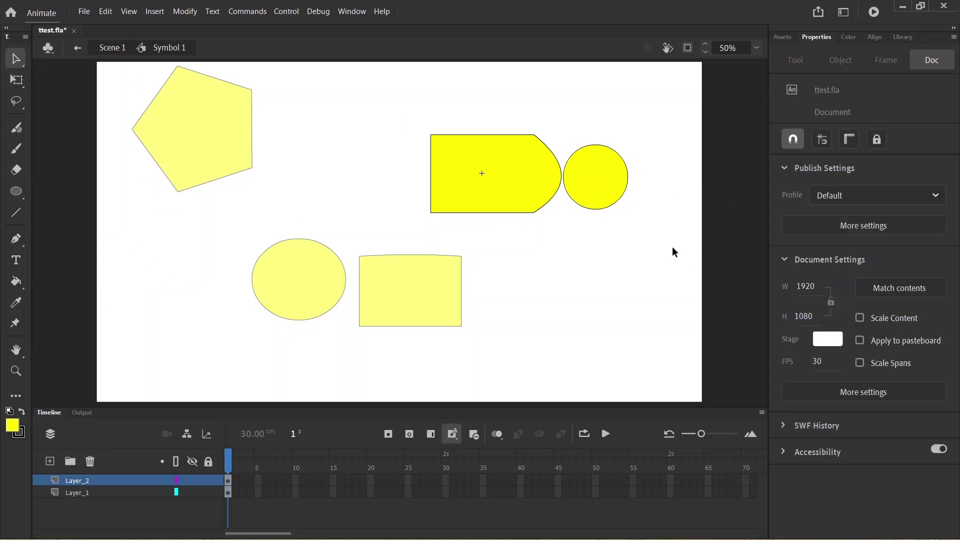
# Step: Return from the symbol to Scene 1 and select each object in turn to compare the raw shapes with the symbol instance
pyautogui.moveTo(648, 254); pyautogui.dragTo(350, 104)
pyautogui.click(574, 283)
pyautogui.click(114, 48)
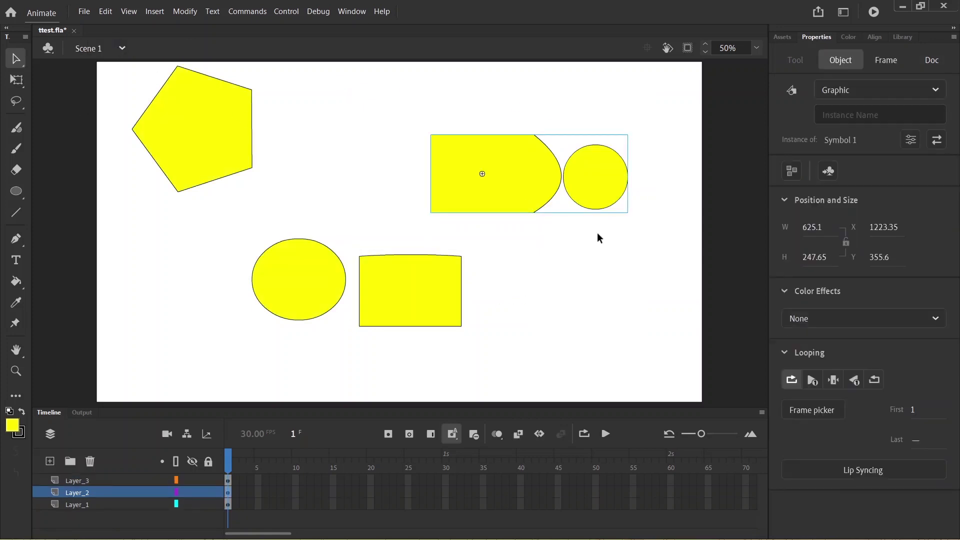
pyautogui.click(673, 334)
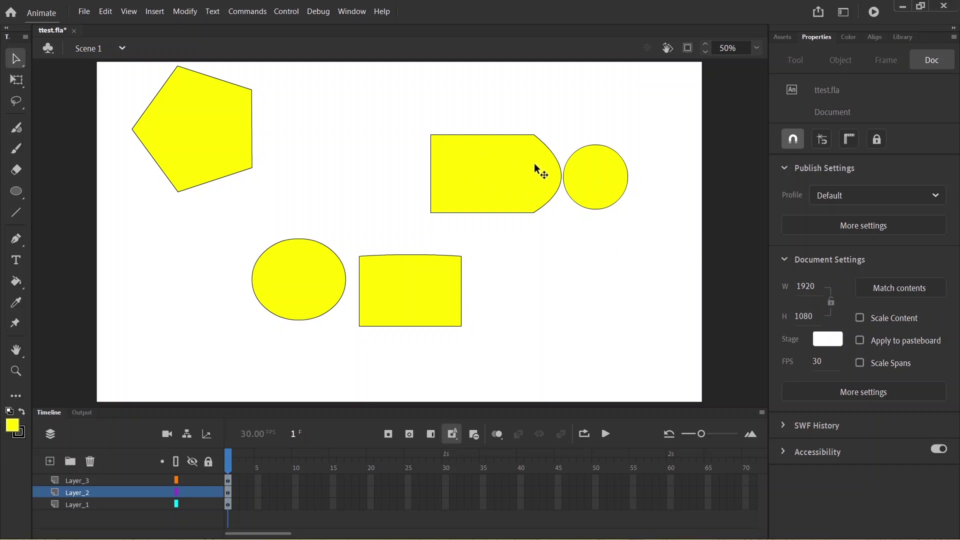
pyautogui.click(397, 284)
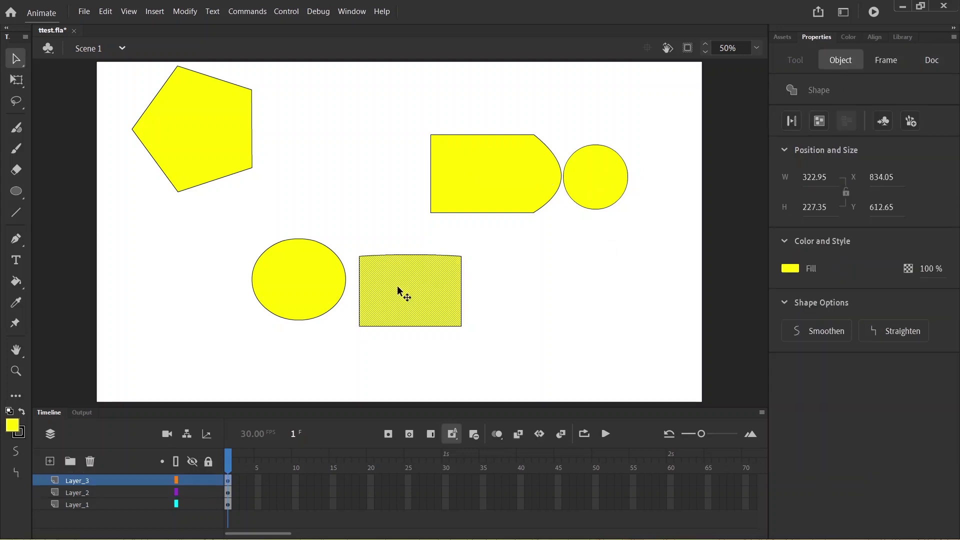
pyautogui.click(298, 304)
pyautogui.click(210, 124)
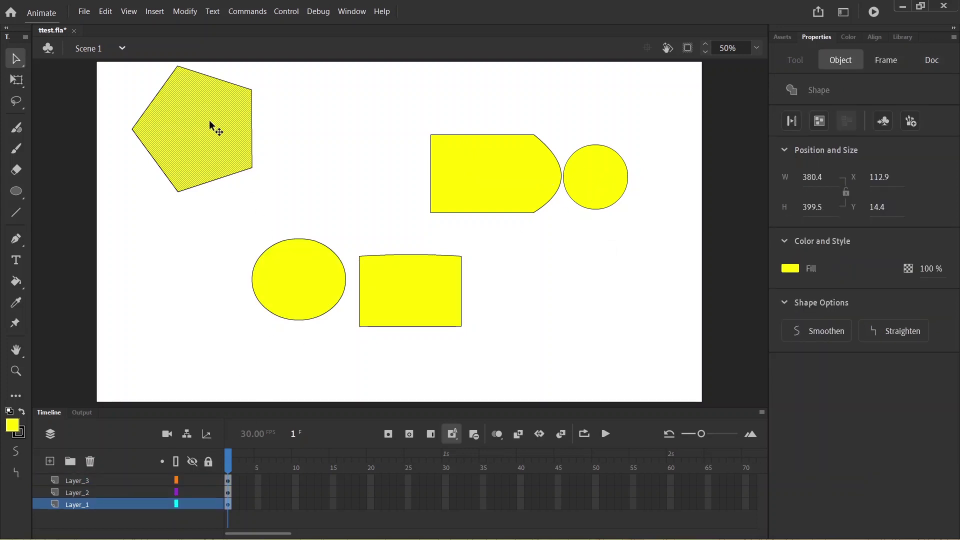
pyautogui.click(302, 281)
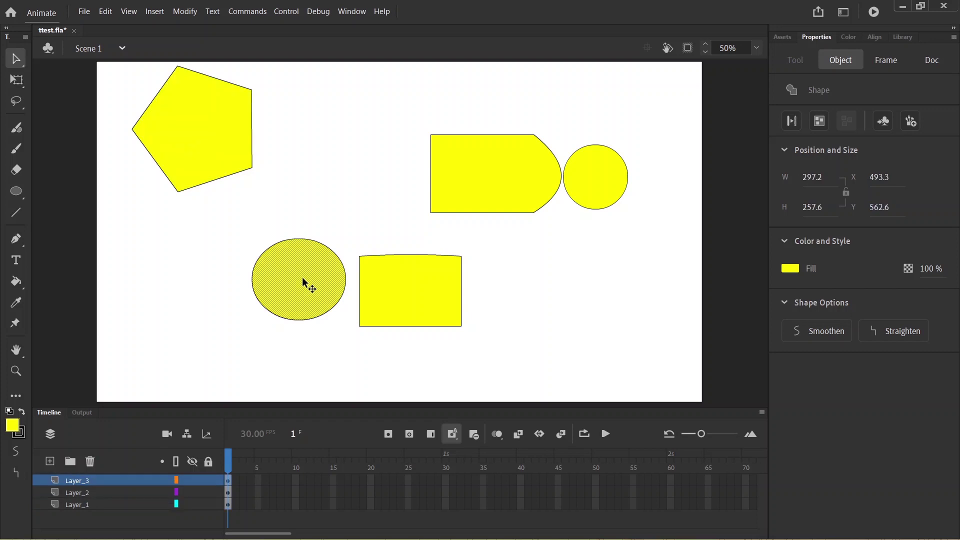
pyautogui.click(634, 232)
pyautogui.click(486, 175)
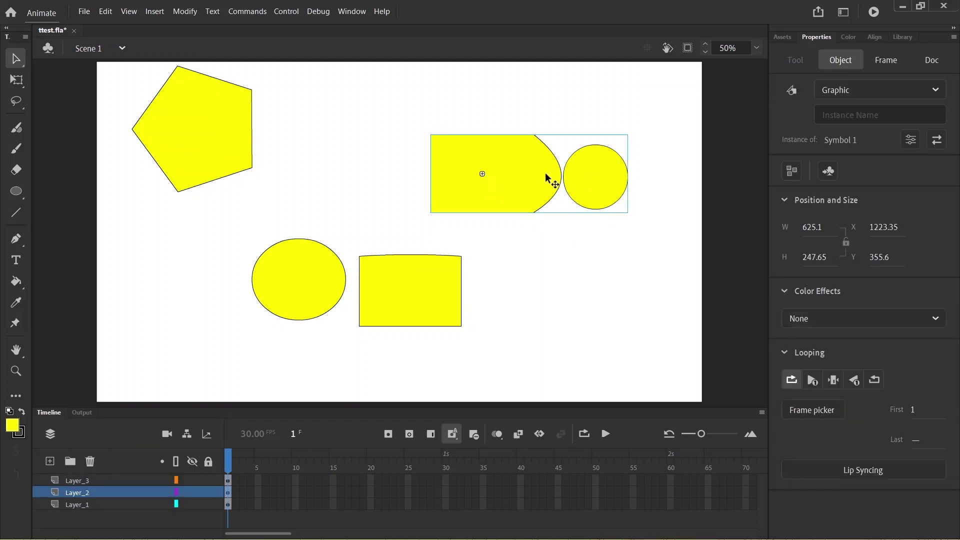
# Step: Delete the circle inside Symbol 1 and return to Scene 1
pyautogui.doubleClick(522, 188)
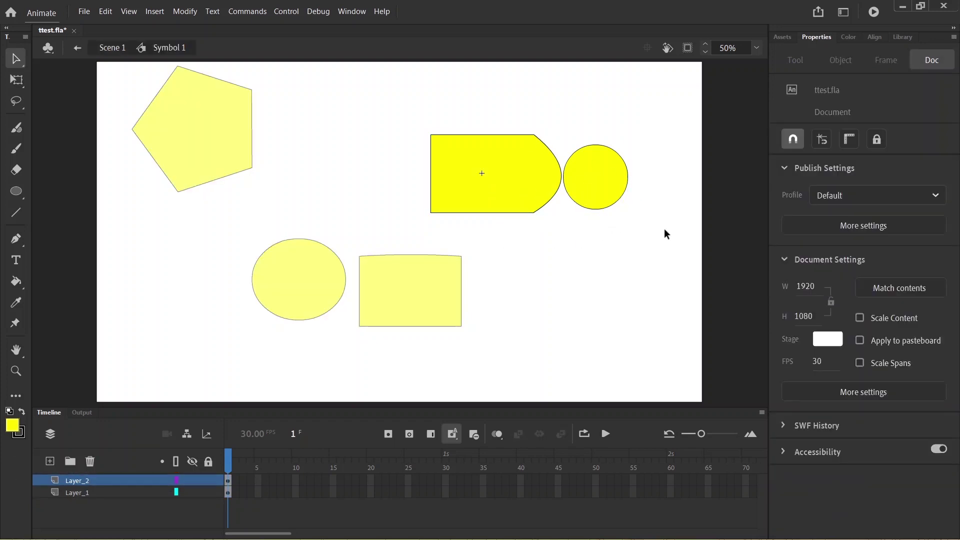
pyautogui.click(616, 195)
pyautogui.press('Delete')
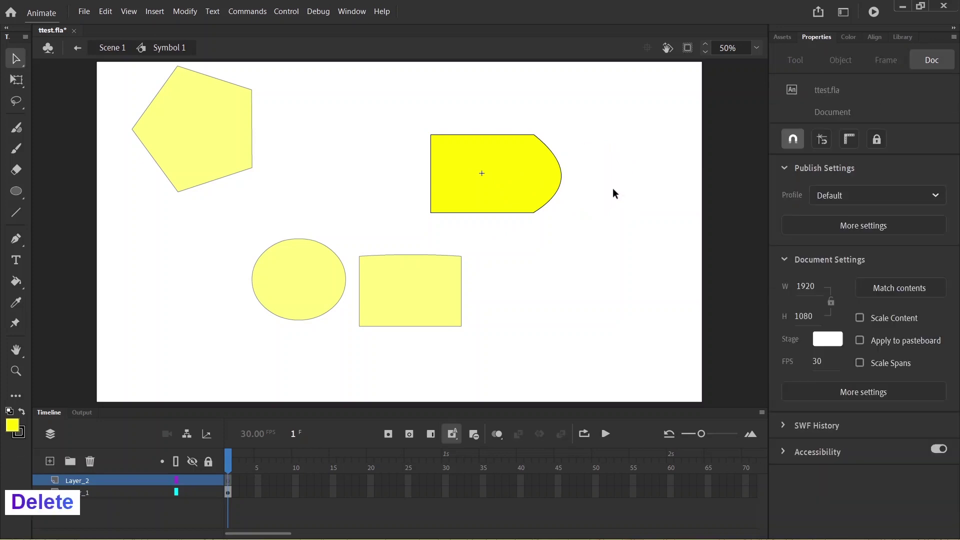
pyautogui.click(125, 54)
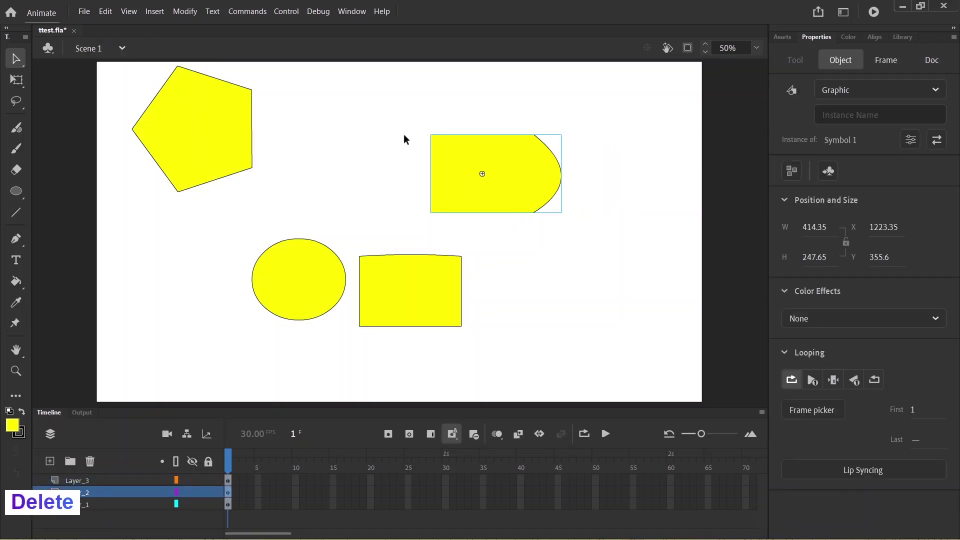
pyautogui.click(404, 134)
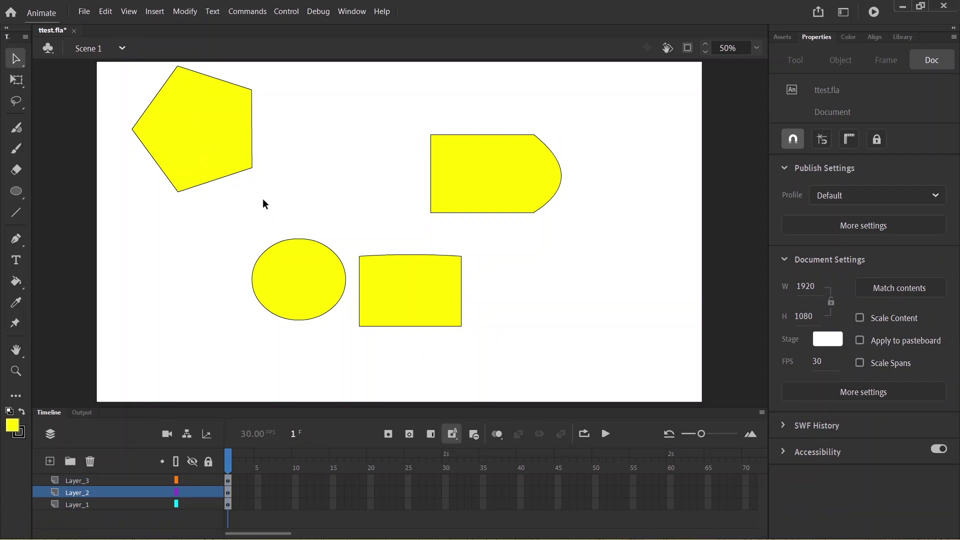
# Step: Delete the pentagon, including its outline, and remove its layer, Layer_1
pyautogui.moveTo(328, 203); pyautogui.dragTo(95, 58)
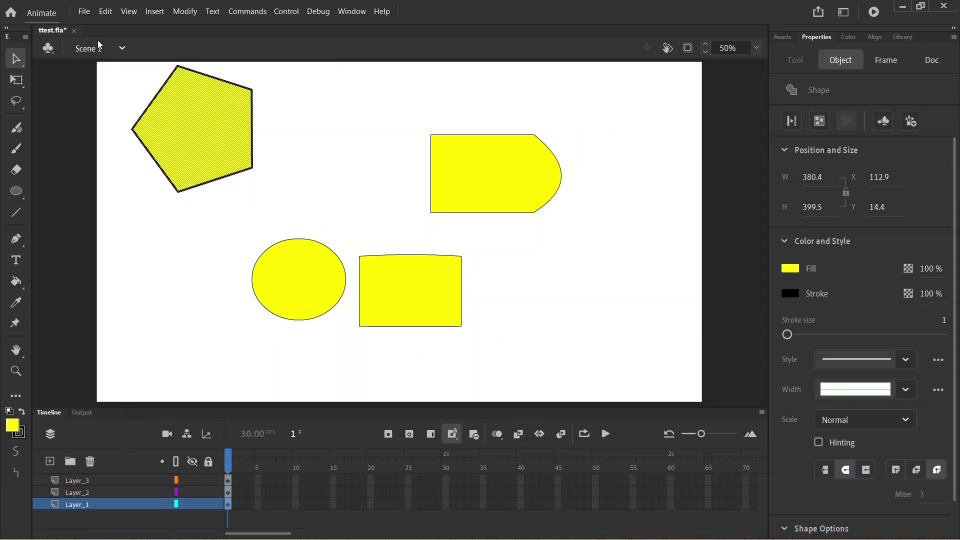
pyautogui.press('Delete')
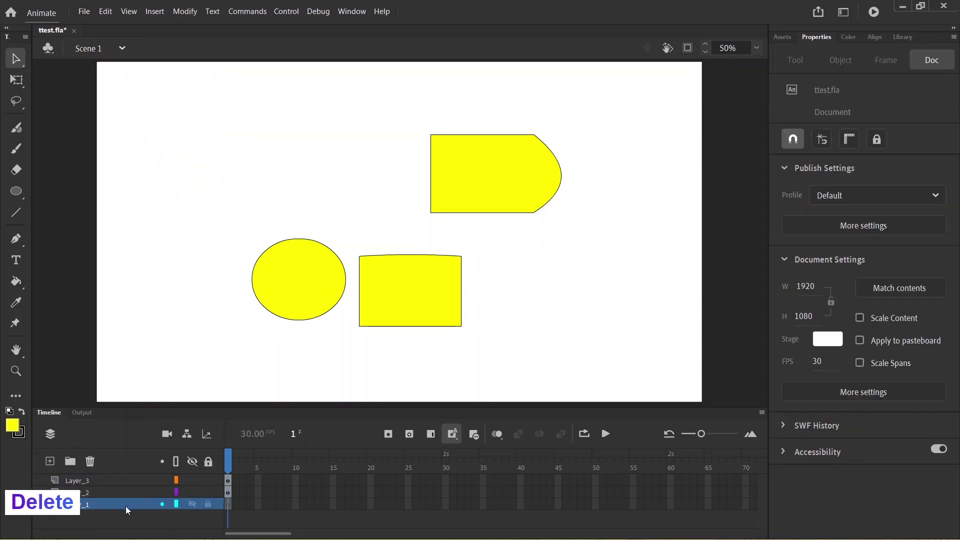
pyautogui.press('Delete')
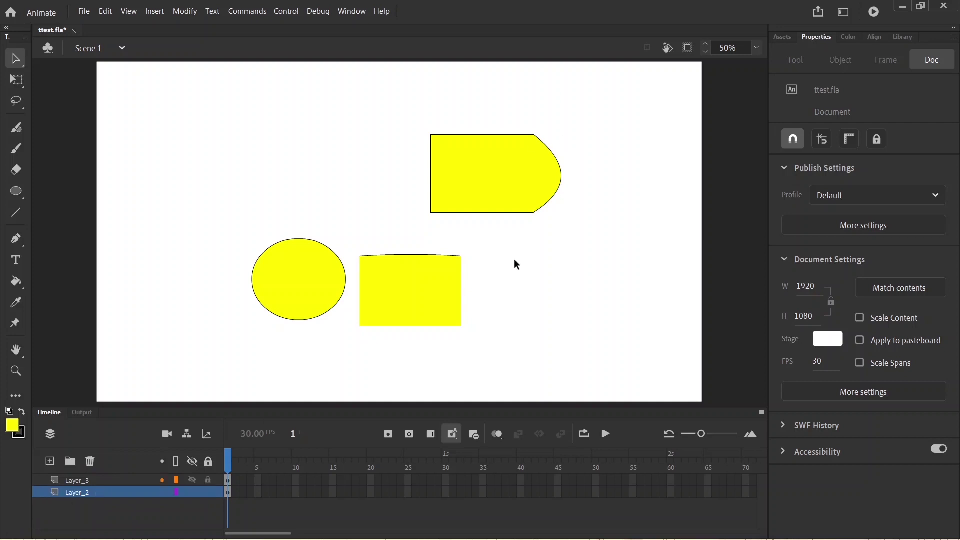
# Step: Delete the lower rectangle and the oval from the stage and remove their layer, Layer_3
pyautogui.moveTo(531, 350); pyautogui.dragTo(352, 238)
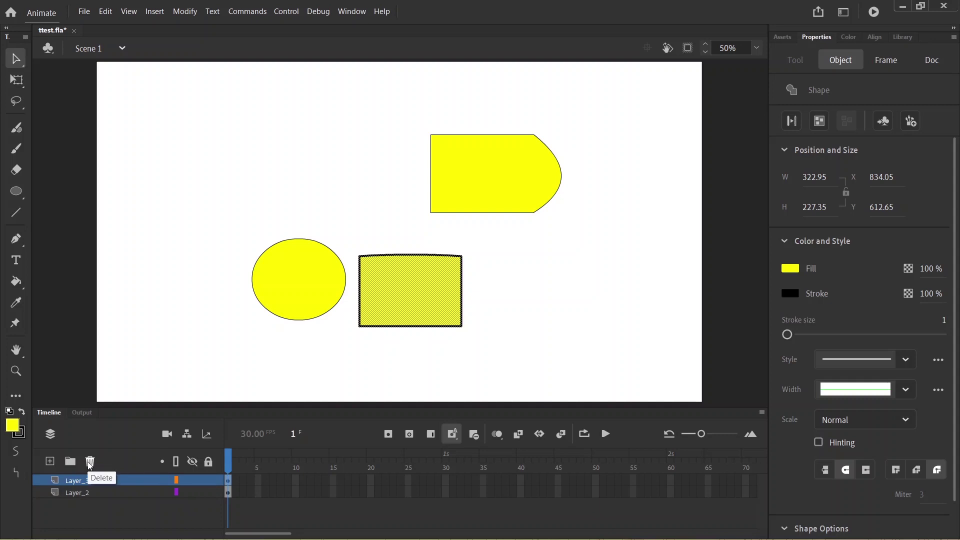
pyautogui.press('Delete')
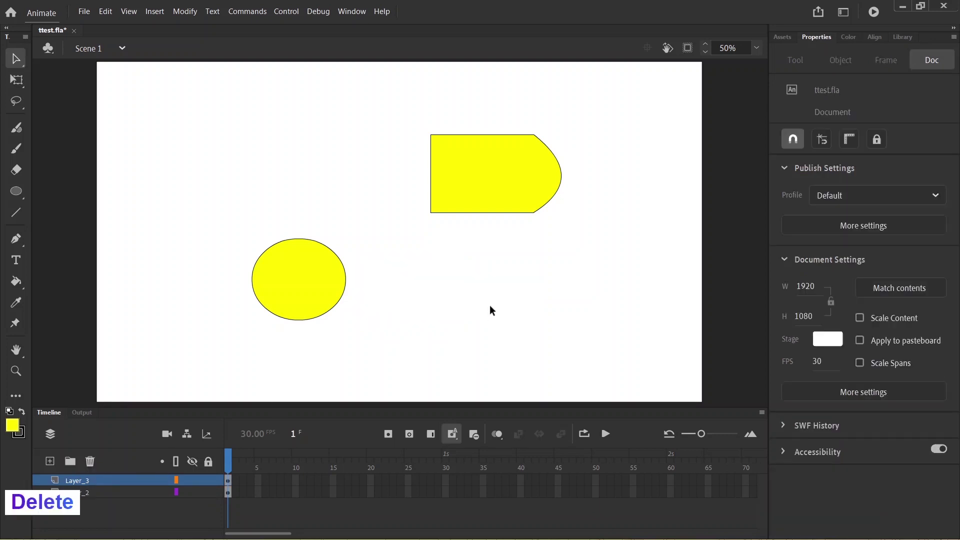
pyautogui.moveTo(385, 332); pyautogui.dragTo(239, 202)
pyautogui.press('Delete')
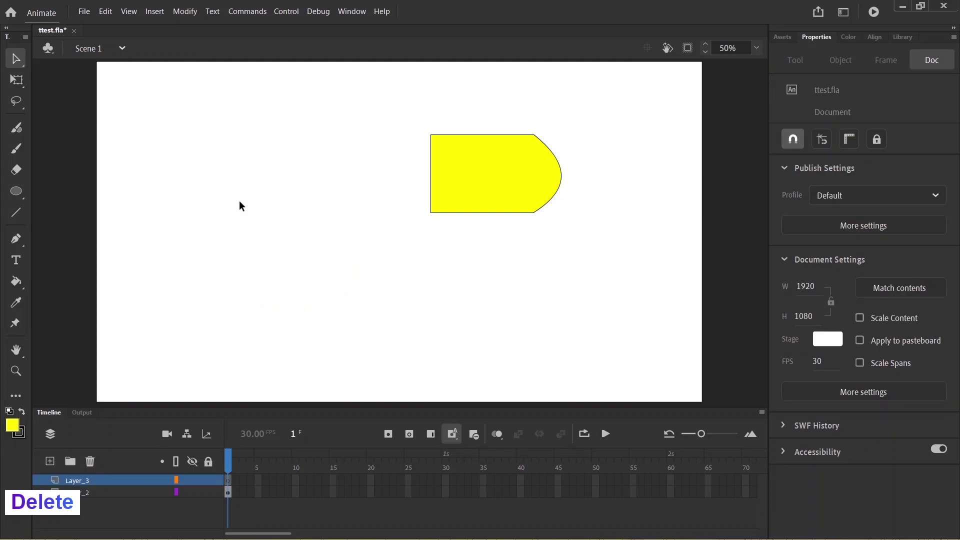
pyautogui.click(89, 461)
# Step: Delete the remaining Symbol 1 instance from the stage and save the document
pyautogui.click(532, 183)
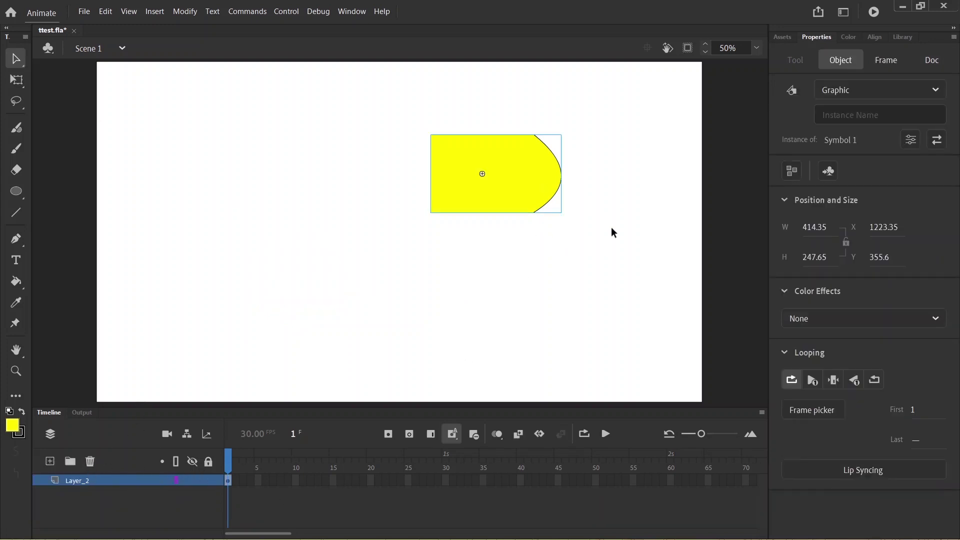
pyautogui.moveTo(526, 200); pyautogui.dragTo(325, 97)
pyautogui.press('Delete')
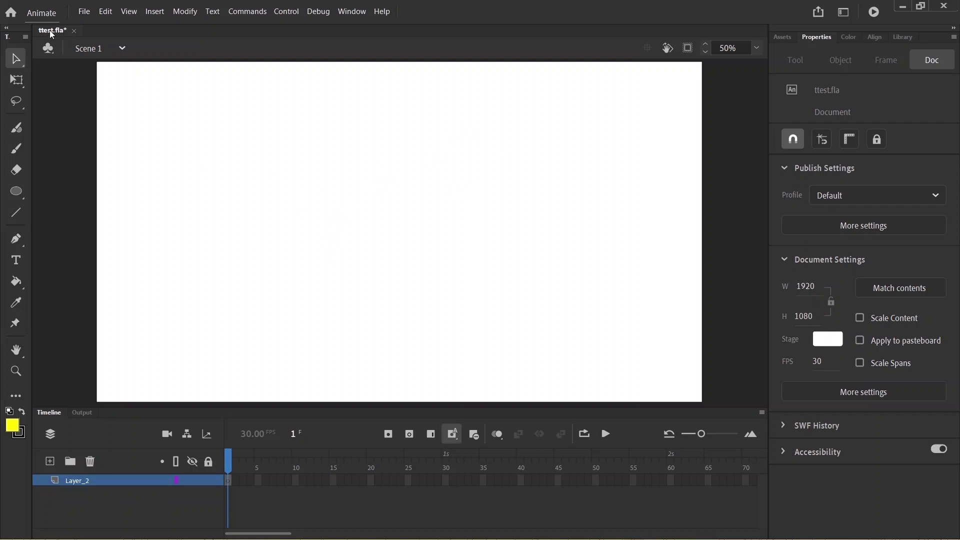
pyautogui.hotkey('ctrl', 's')
# Step: Place a new instance of Symbol 1 from the library in the upper-left area of the stage and deselect it
pyautogui.click(906, 40)
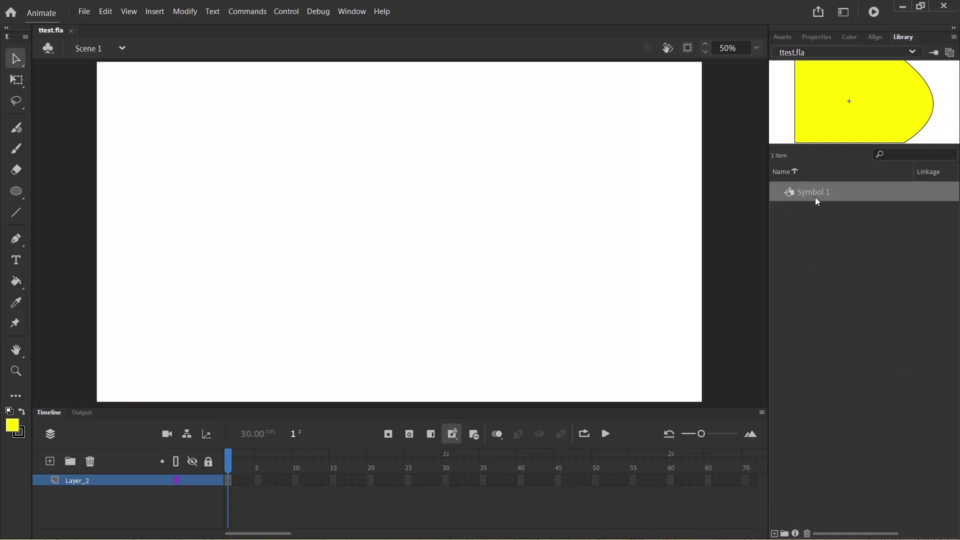
pyautogui.moveTo(825, 197); pyautogui.dragTo(440, 192)
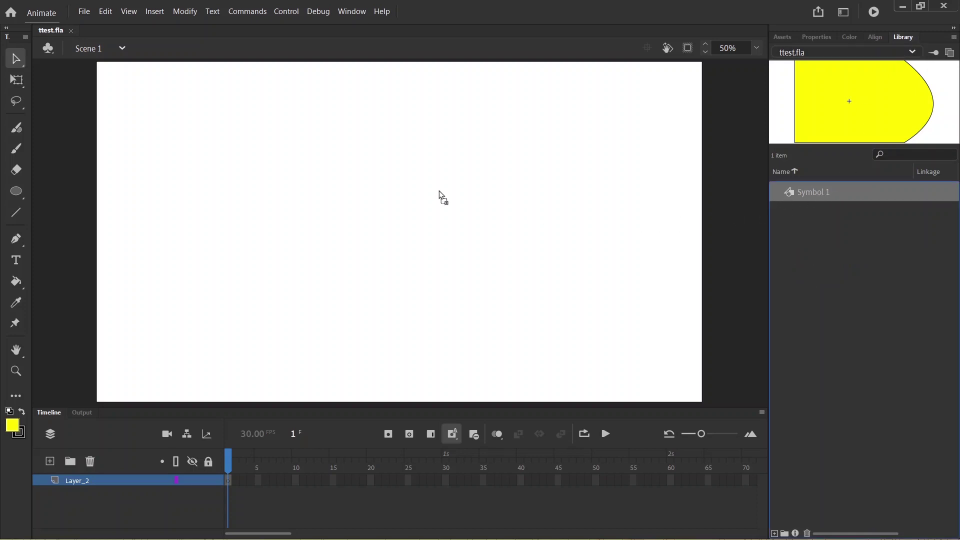
pyautogui.moveTo(310, 166); pyautogui.dragTo(310, 166)
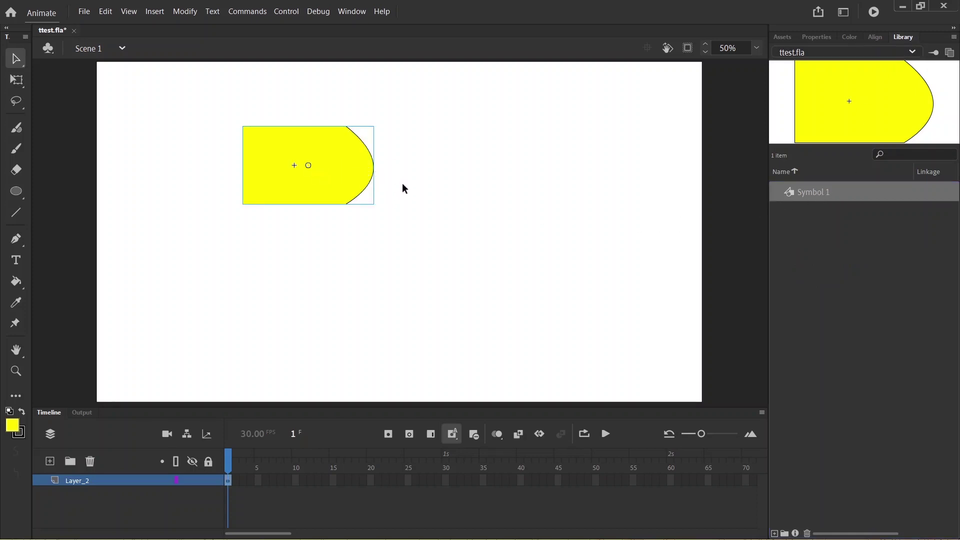
pyautogui.click(443, 193)
# Step: Draw a yellow square with a black outline to the right of the Symbol 1 instance, using the Rectangle Tool
pyautogui.click(23, 196)
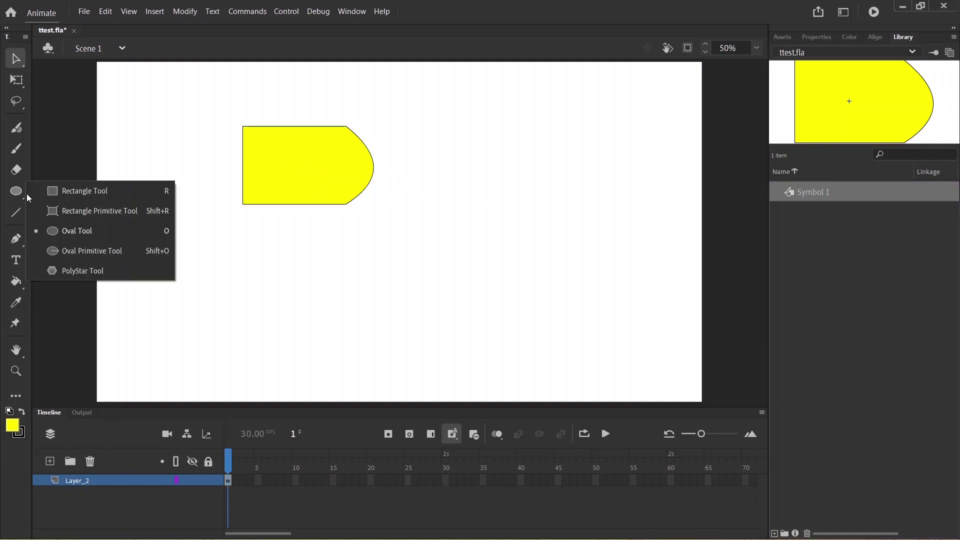
pyautogui.click(83, 190)
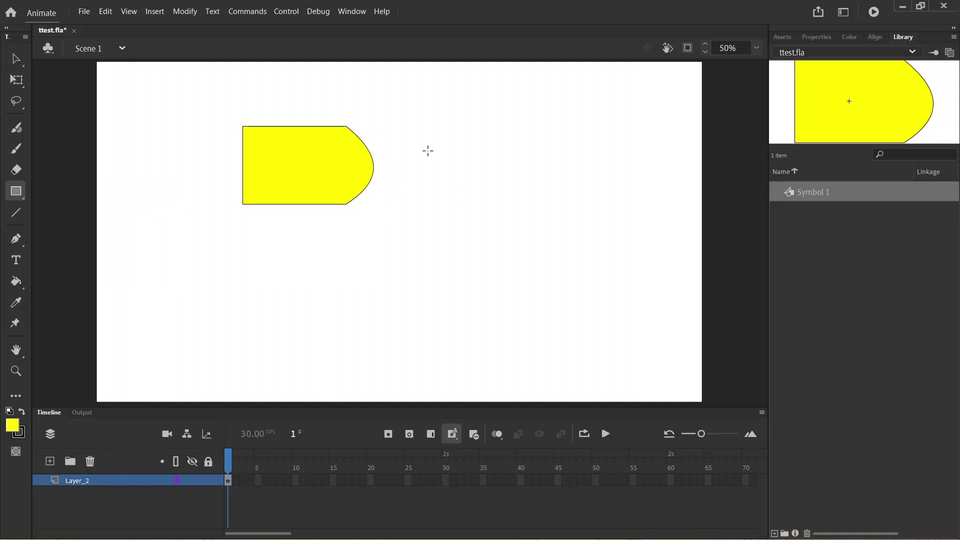
pyautogui.moveTo(427, 151)
pyautogui.mouseDown()
pyautogui.moveTo(502, 239)
pyautogui.moveTo(504, 232)
pyautogui.mouseUp()
pyautogui.click(15, 59)
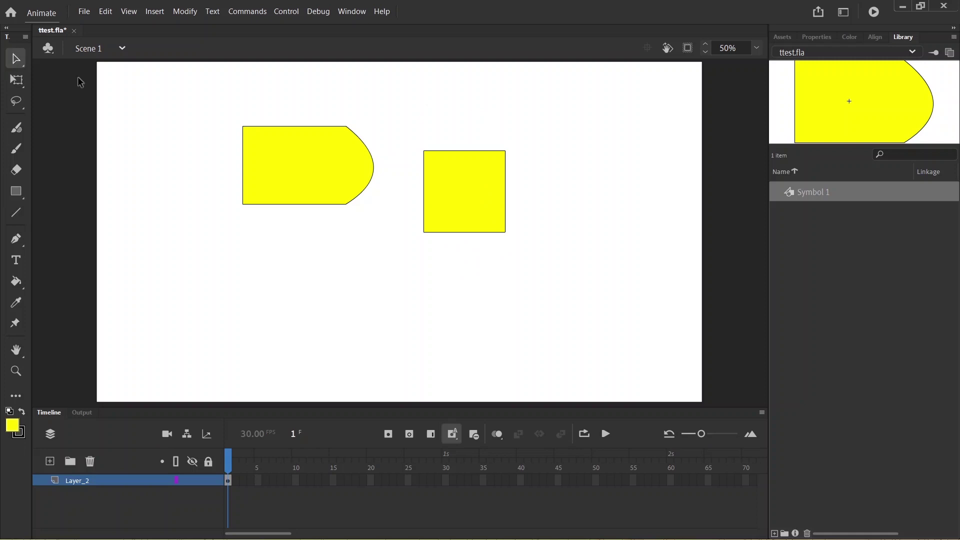
# Step: Convert the square's fill and outline to a Graphic symbol, keeping the name Symbol 2
pyautogui.moveTo(573, 282); pyautogui.dragTo(401, 100)
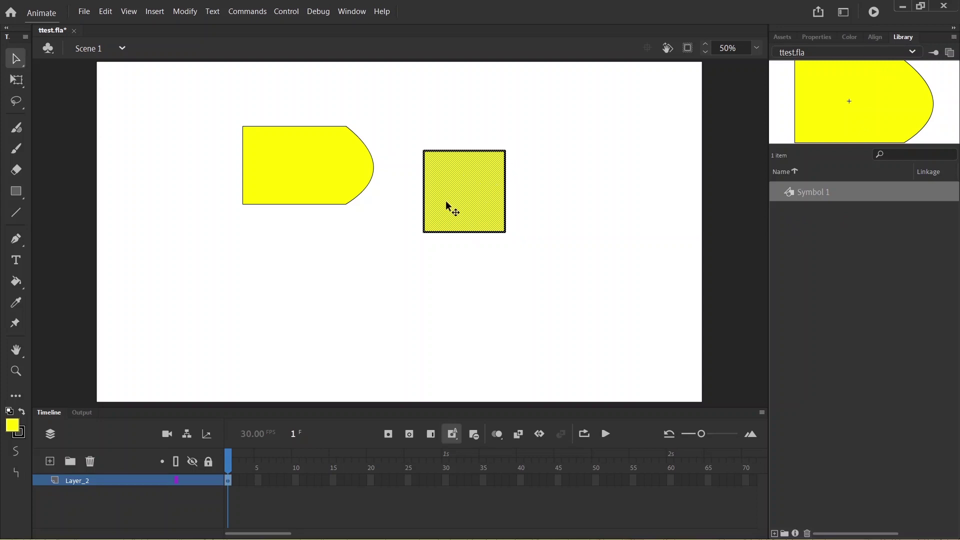
pyautogui.rightClick(472, 192)
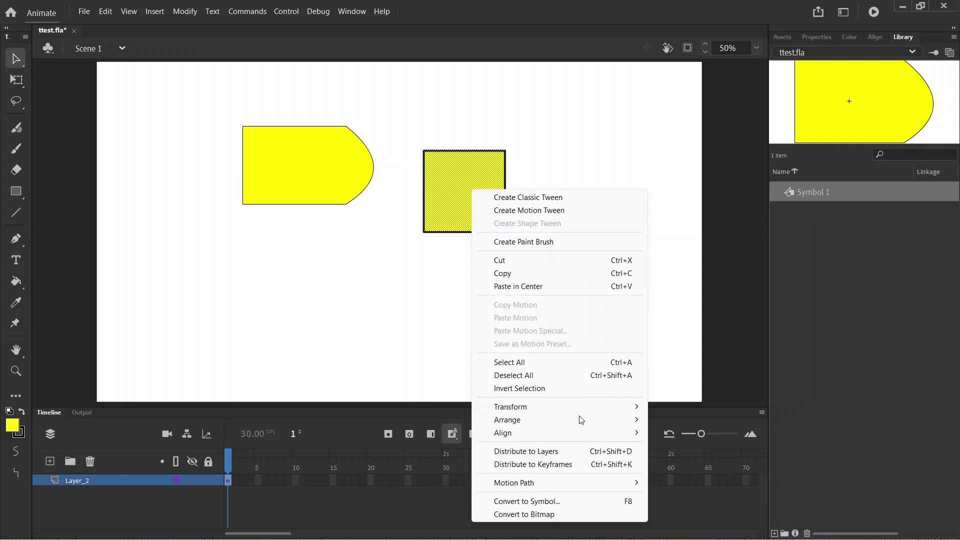
pyautogui.click(540, 506)
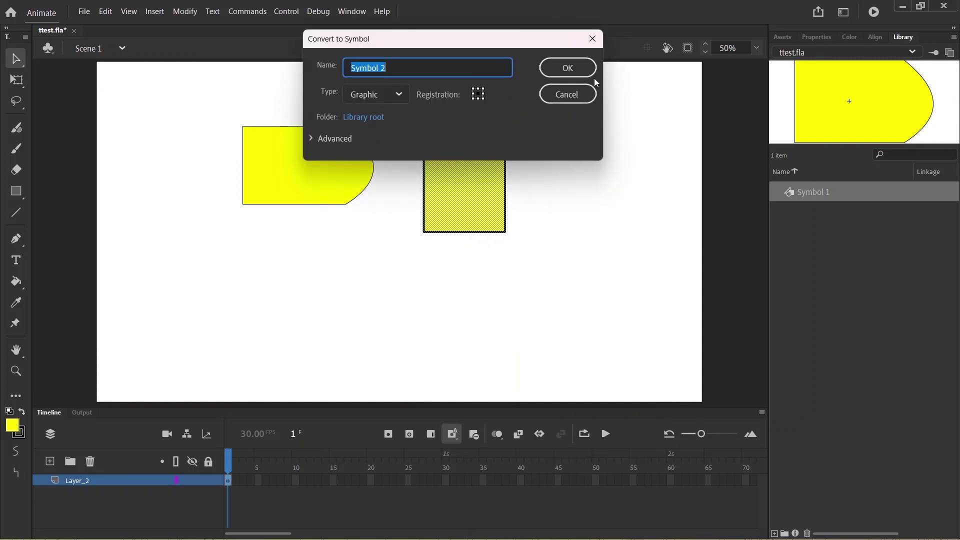
pyautogui.click(578, 70)
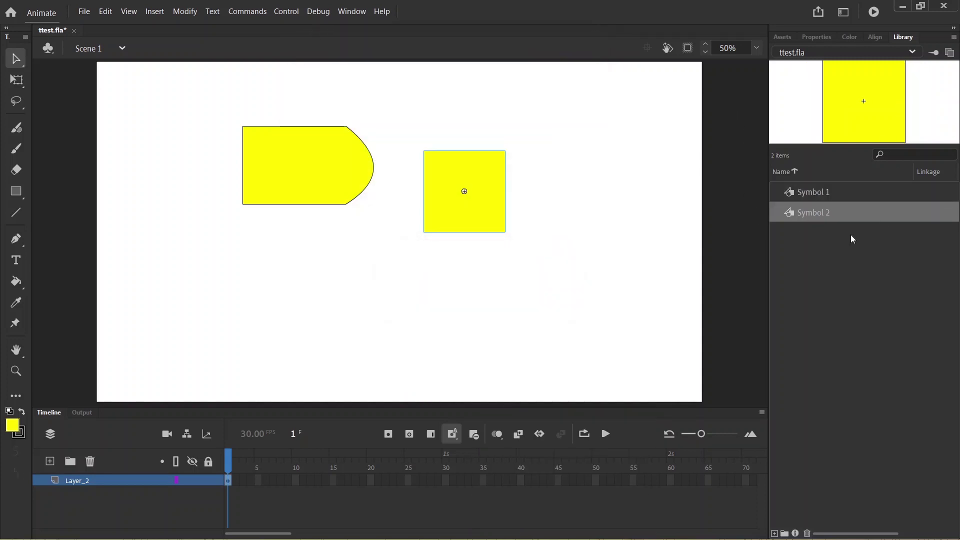
# Step: Preview Symbol 1 and Symbol 2 in the library and clear the stage selection
pyautogui.click(836, 199)
pyautogui.click(831, 209)
pyautogui.click(828, 196)
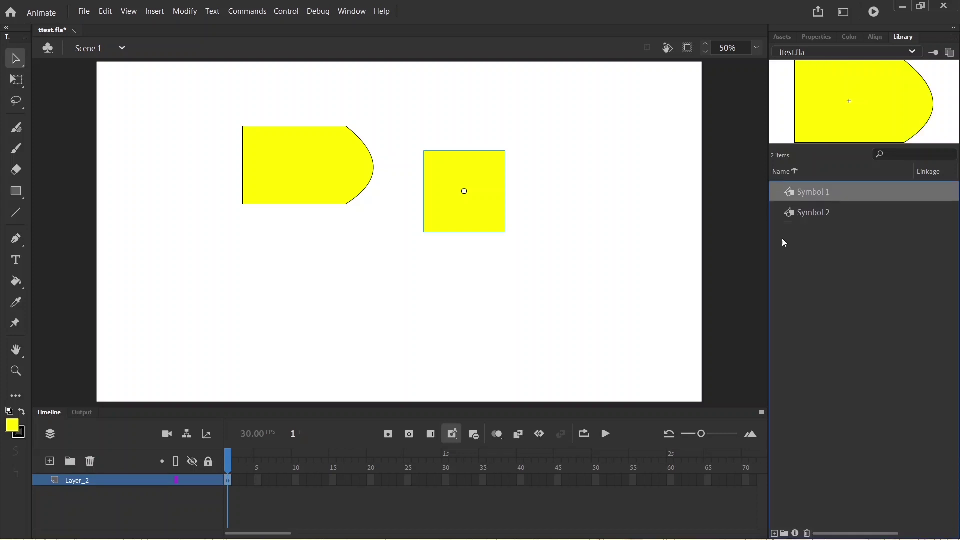
pyautogui.click(610, 240)
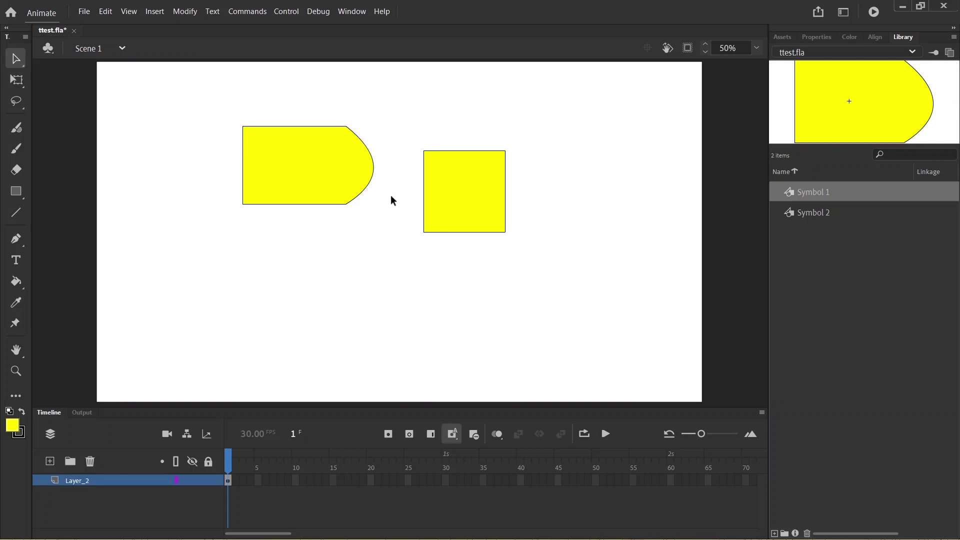
# Step: Move the Symbol 1 instance slightly down so it sits roughly level with the square, and deselect it
pyautogui.moveTo(383, 256); pyautogui.dragTo(204, 96)
pyautogui.click(415, 300)
pyautogui.moveTo(397, 231); pyautogui.dragTo(176, 91)
pyautogui.click(523, 300)
pyautogui.moveTo(335, 173); pyautogui.dragTo(336, 203)
pyautogui.click(421, 311)
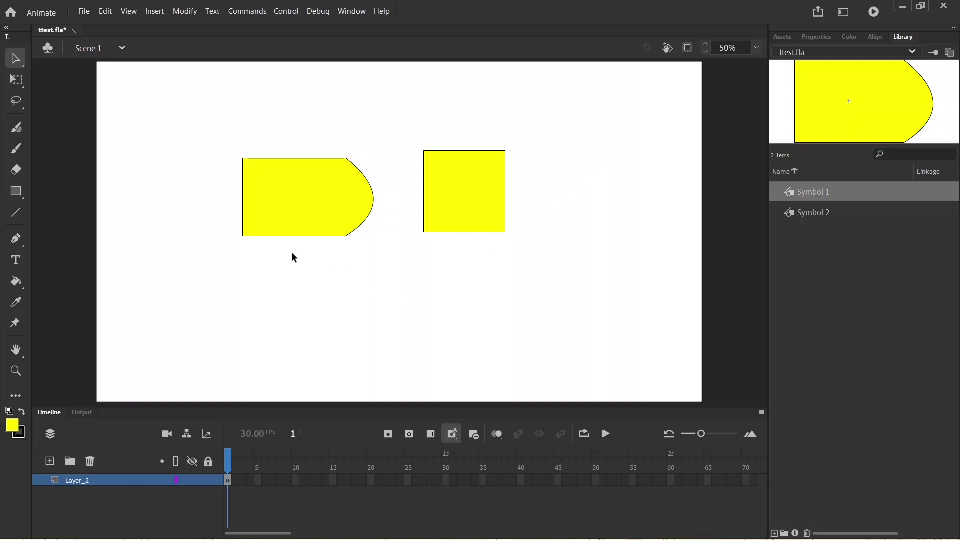
# Step: Take a look inside Symbol 1, and delete the square Symbol 2 instance from Scene 1
pyautogui.doubleClick(297, 193)
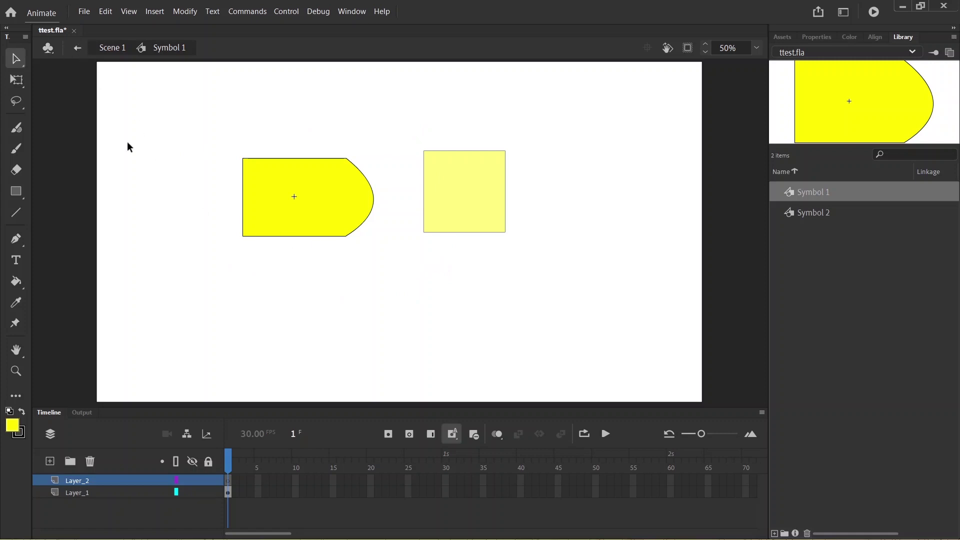
pyautogui.doubleClick(302, 289)
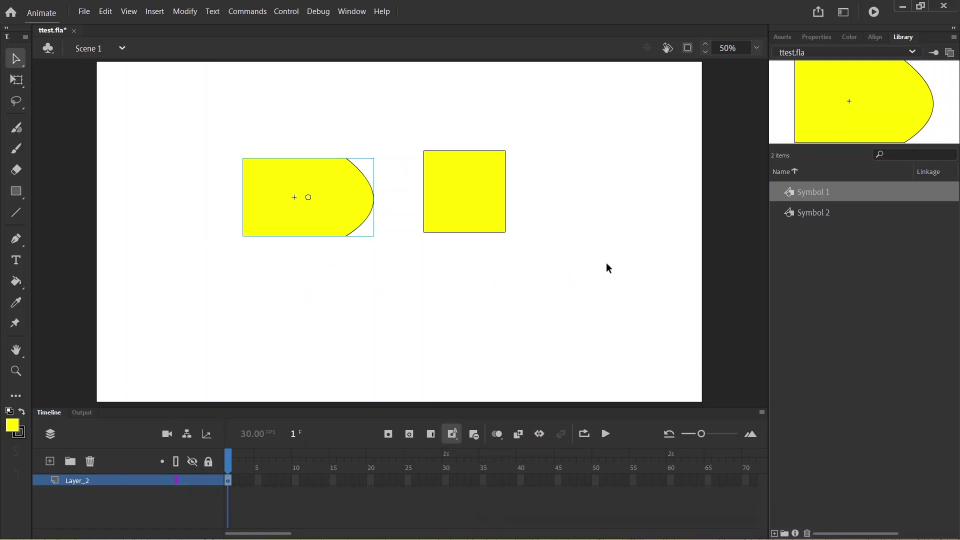
pyautogui.moveTo(605, 264); pyautogui.dragTo(407, 114)
pyautogui.press('Delete')
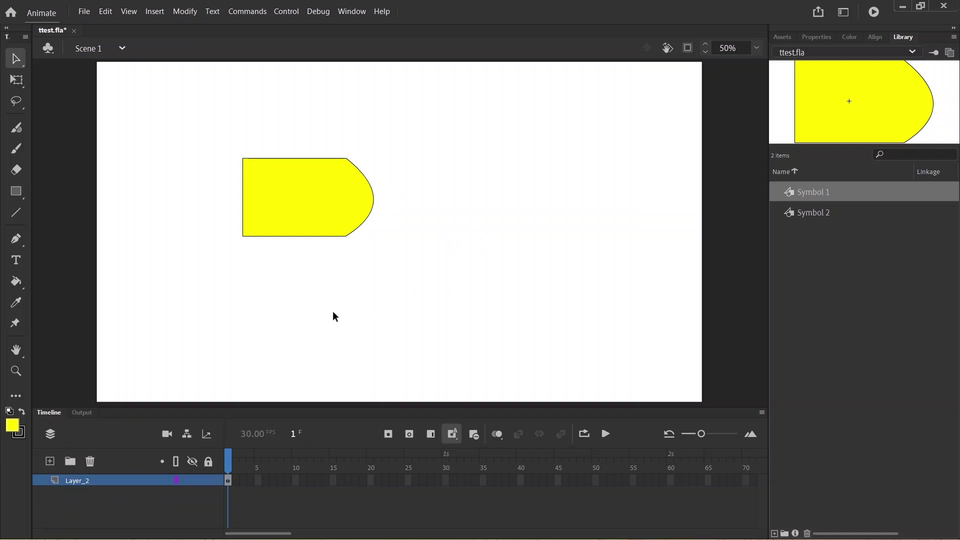
# Step: Inside Symbol 1, delete the empty Layer_2 and extend Layer_1 with frames up to frame 30
pyautogui.doubleClick(323, 197)
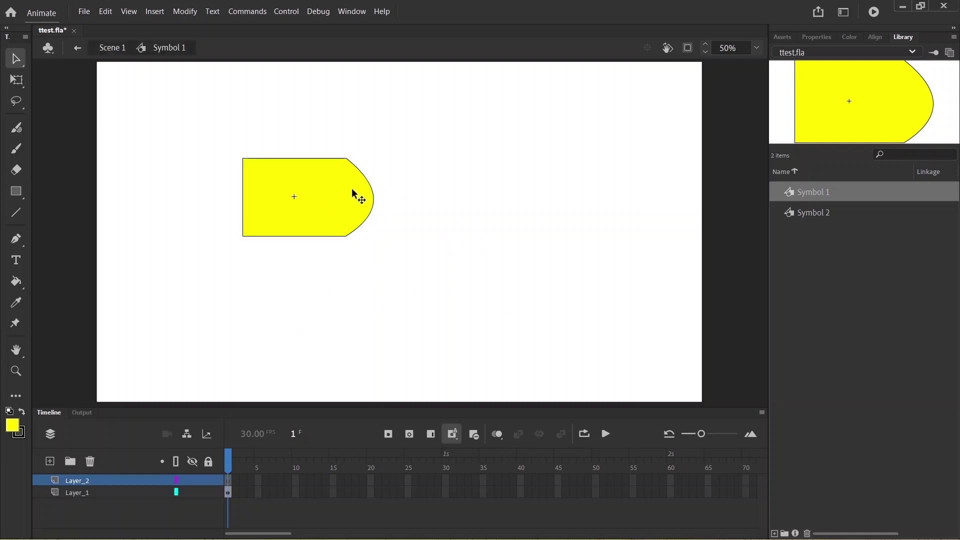
pyautogui.click(90, 462)
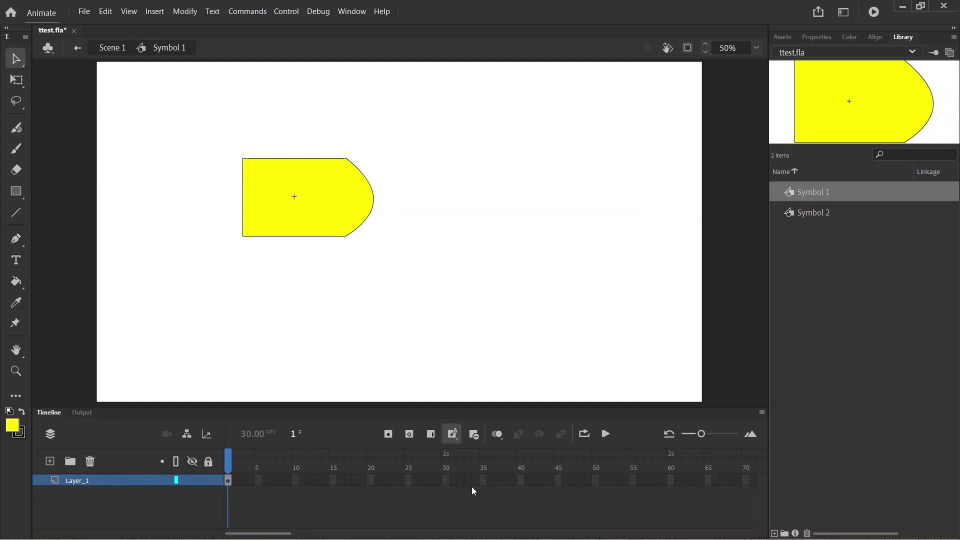
pyautogui.rightClick(443, 482)
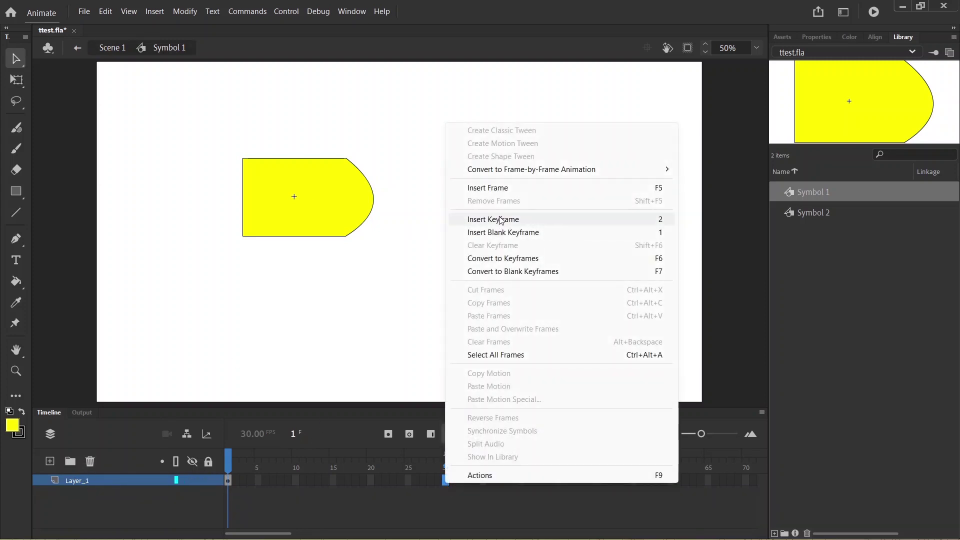
pyautogui.click(499, 192)
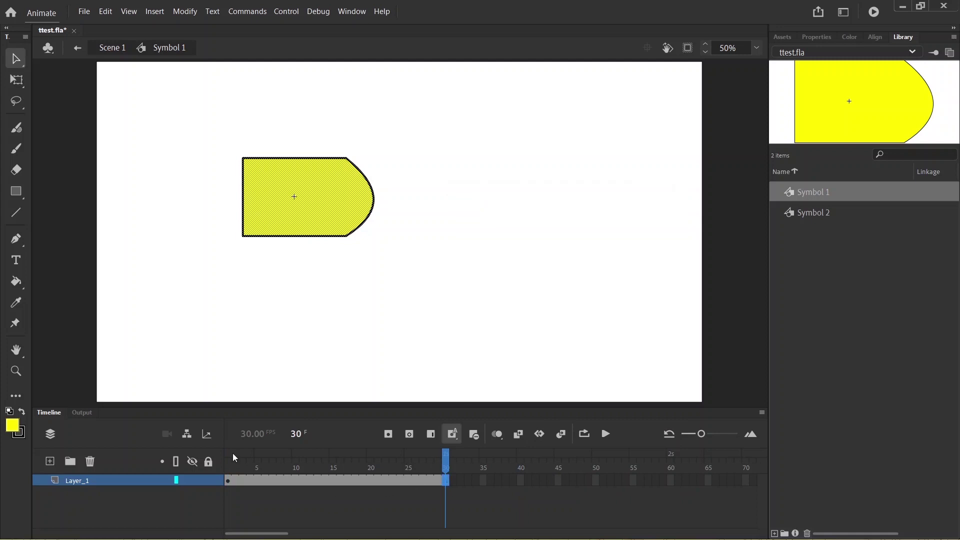
# Step: Create a motion tween on Symbol 1's Layer_1, shift the shape horizontally to the stage's right side at frame 30, and return to Scene 1
pyautogui.click(133, 481)
pyautogui.rightClick(408, 479)
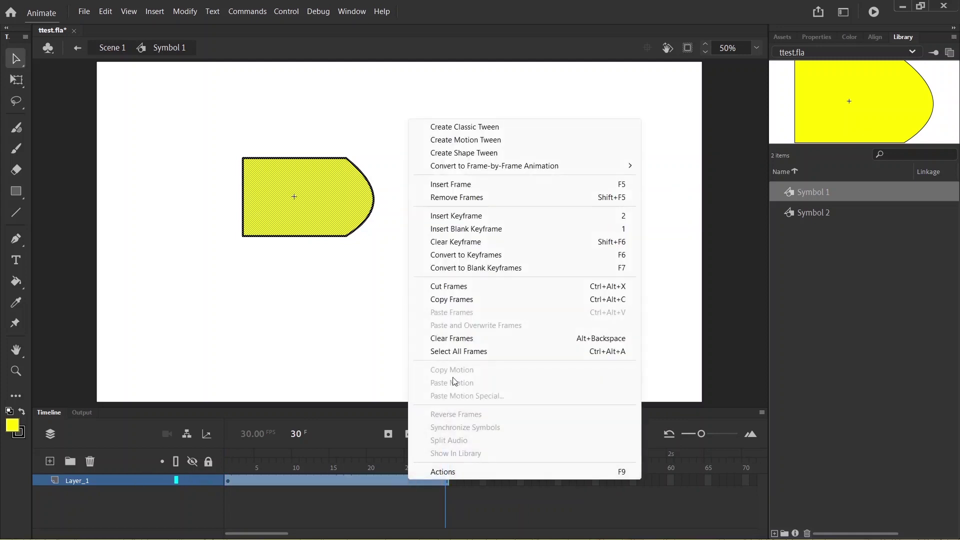
pyautogui.click(466, 140)
pyautogui.click(539, 317)
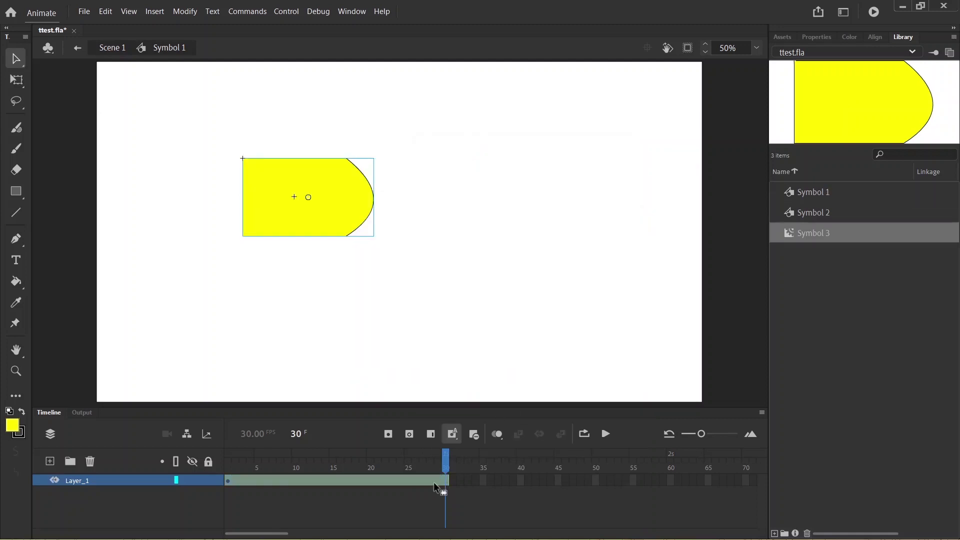
pyautogui.moveTo(317, 220); pyautogui.dragTo(598, 219)
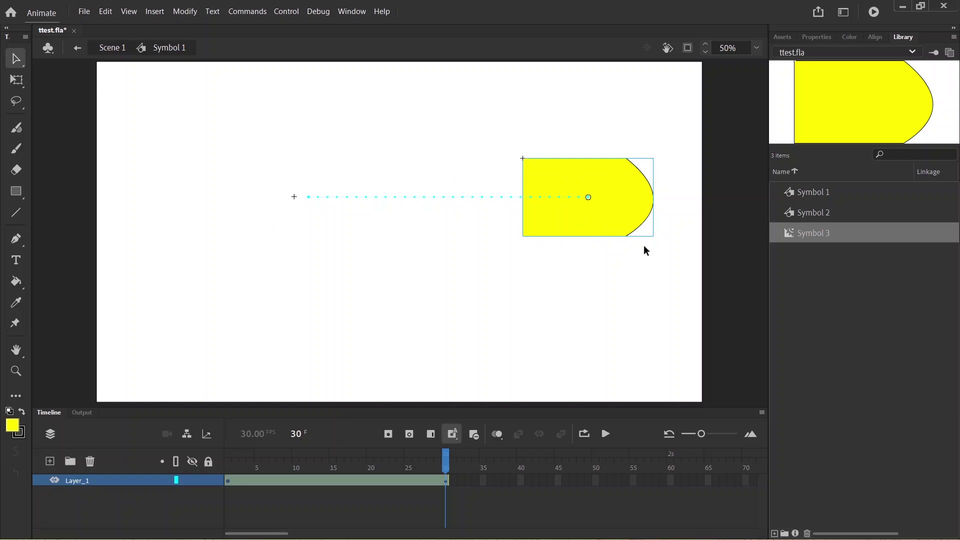
pyautogui.click(111, 48)
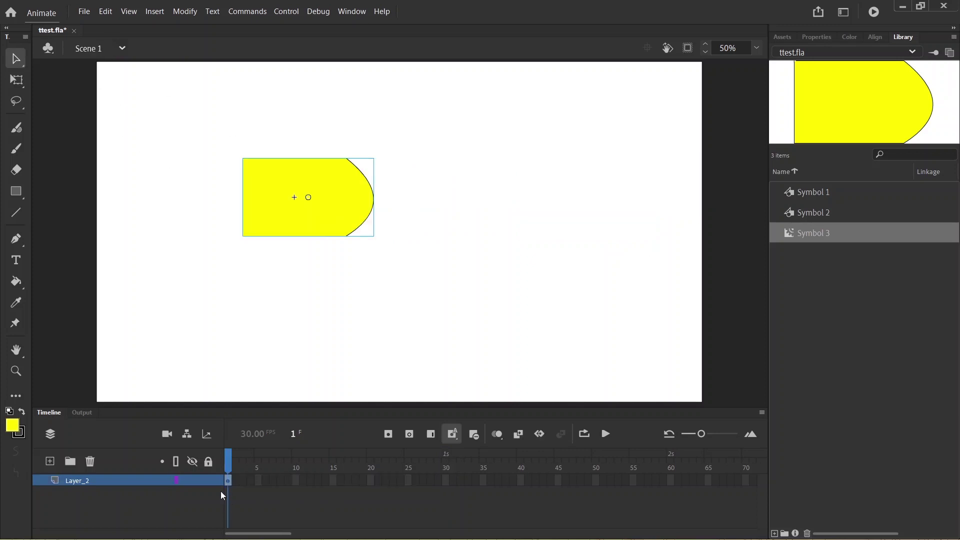
# Step: Extend Scene 1's Layer_2 to frame 60 and play the animation from frame 1
pyautogui.click(671, 480)
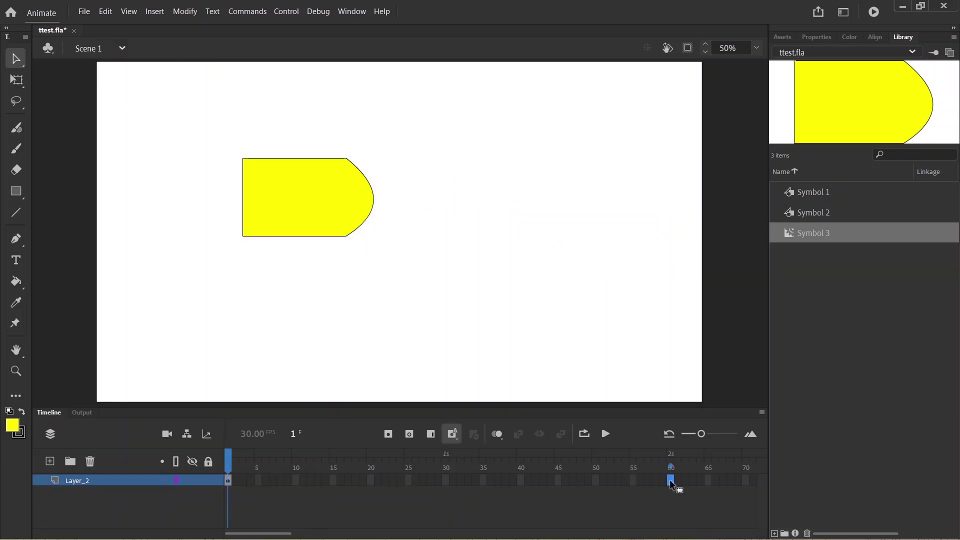
pyautogui.rightClick(670, 478)
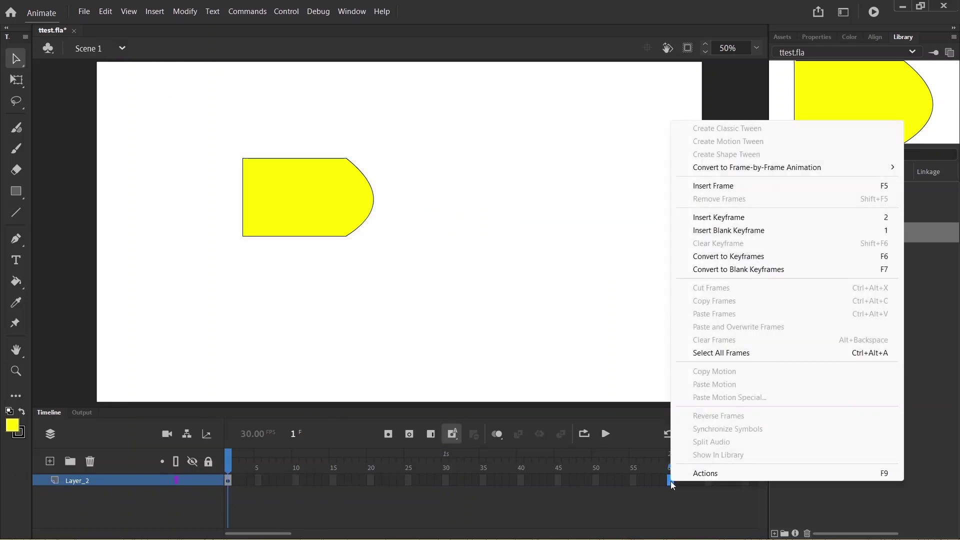
pyautogui.click(710, 187)
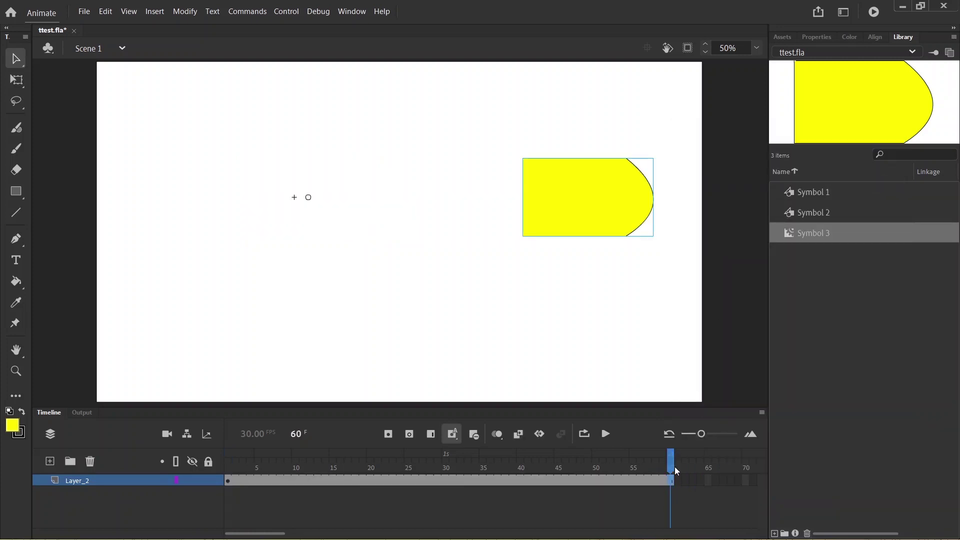
pyautogui.moveTo(674, 467); pyautogui.dragTo(22, 458)
pyautogui.press('Return')
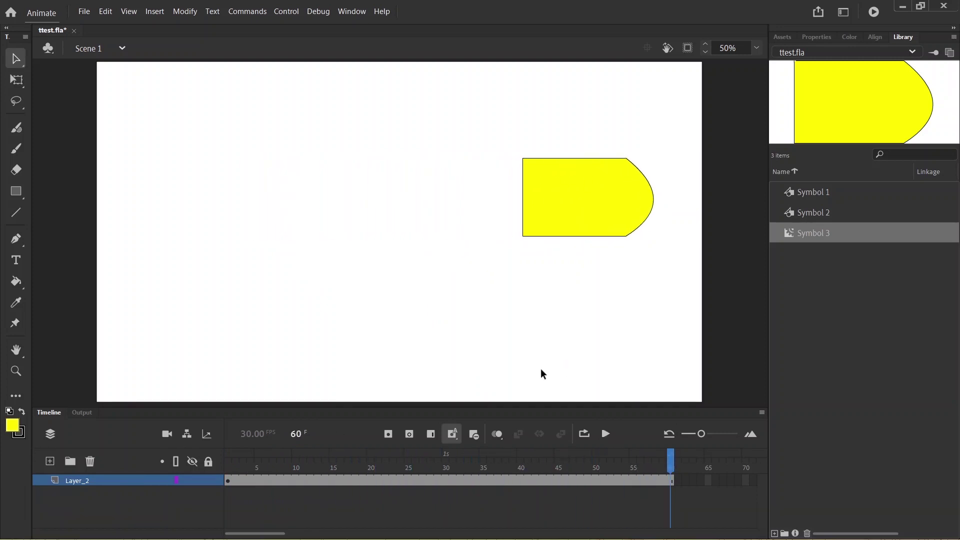
# Step: Scrub the scene back to frame 30, preview the library symbols, and return the playhead to frame 1
pyautogui.moveTo(662, 467); pyautogui.dragTo(447, 453)
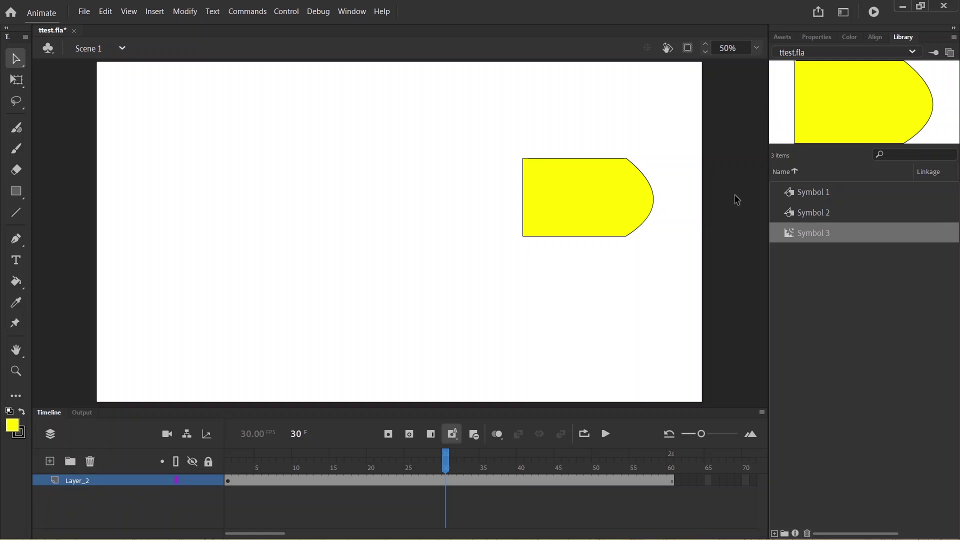
pyautogui.click(820, 212)
pyautogui.click(813, 192)
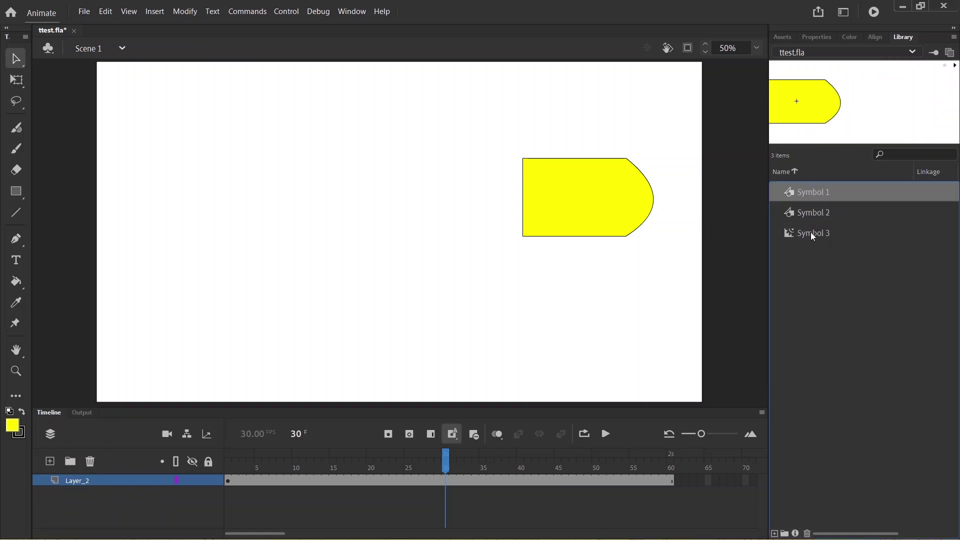
pyautogui.click(811, 232)
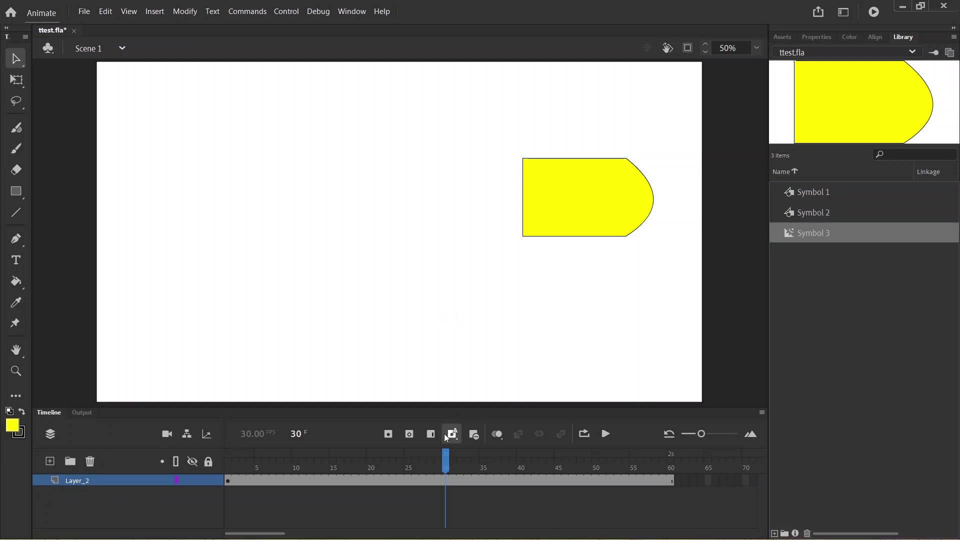
pyautogui.moveTo(445, 469); pyautogui.dragTo(209, 449)
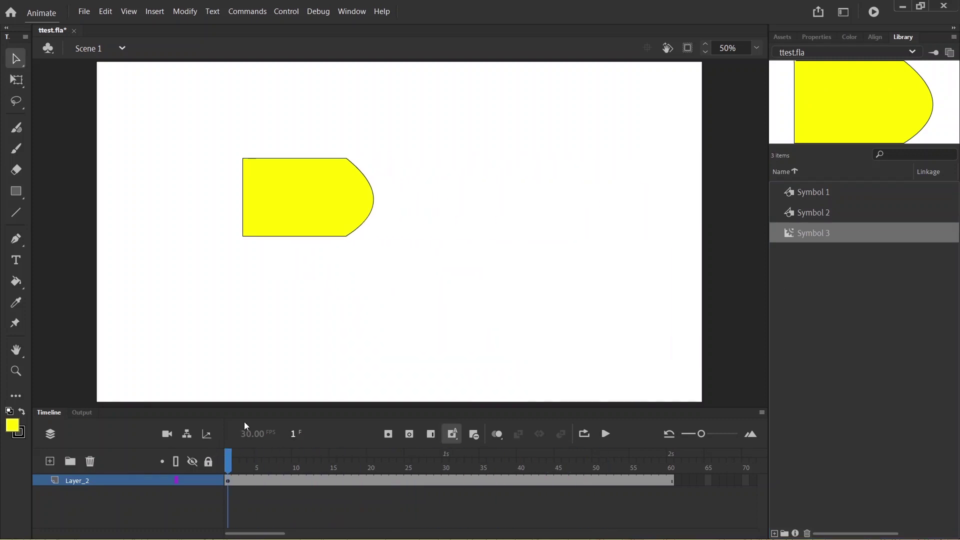
# Step: Add a layer above Layer_2, paste a copy of the Symbol 1 instance into it, and place the copy below the original
pyautogui.click(49, 461)
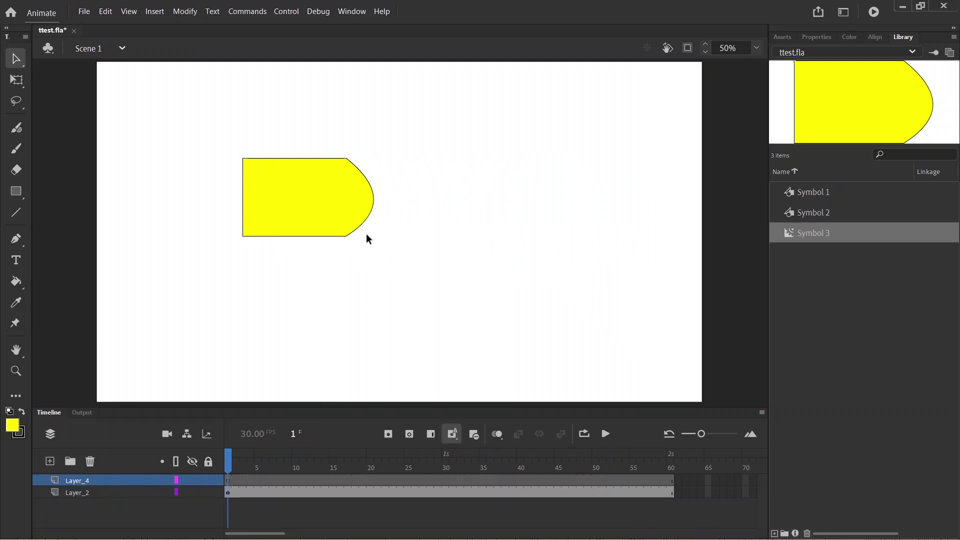
pyautogui.click(340, 194)
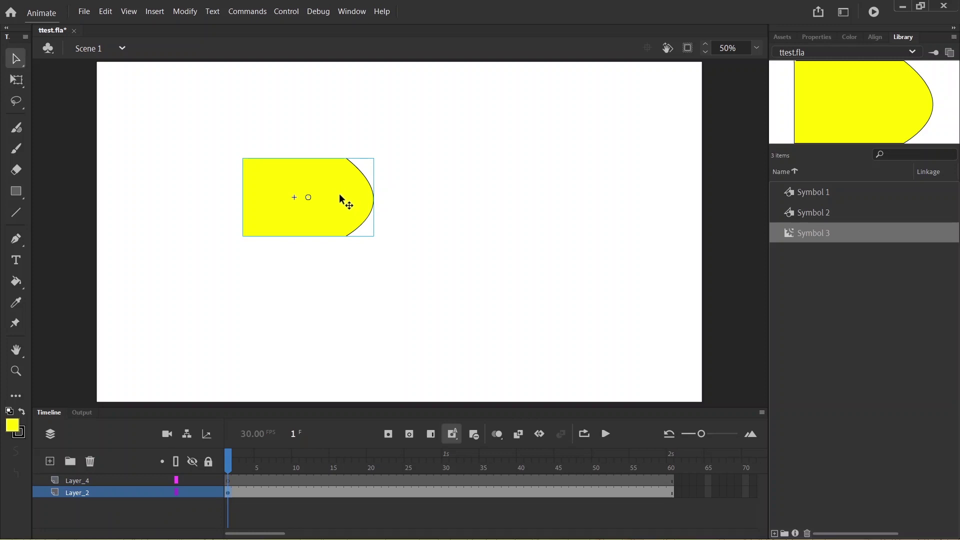
pyautogui.hotkey('ctrl', 'c')
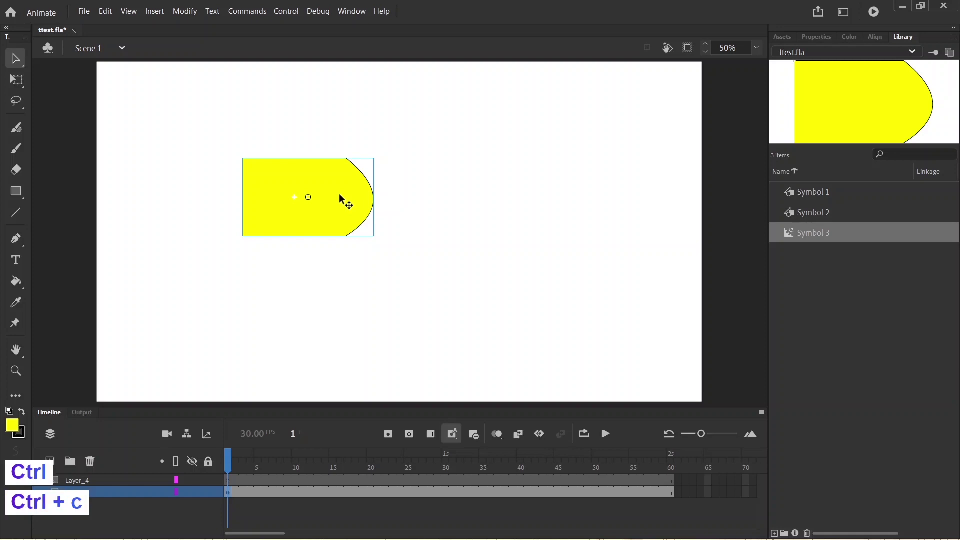
pyautogui.click(115, 11)
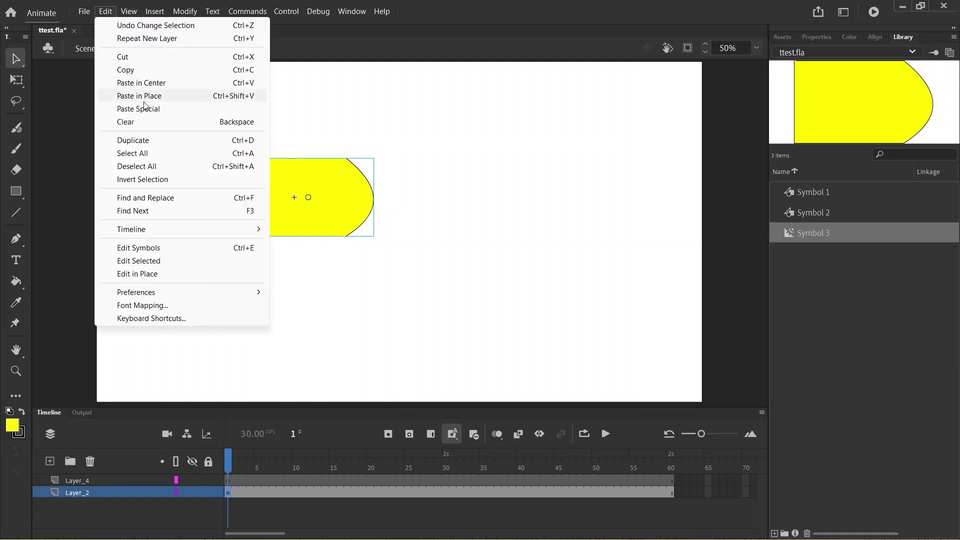
pyautogui.click(123, 71)
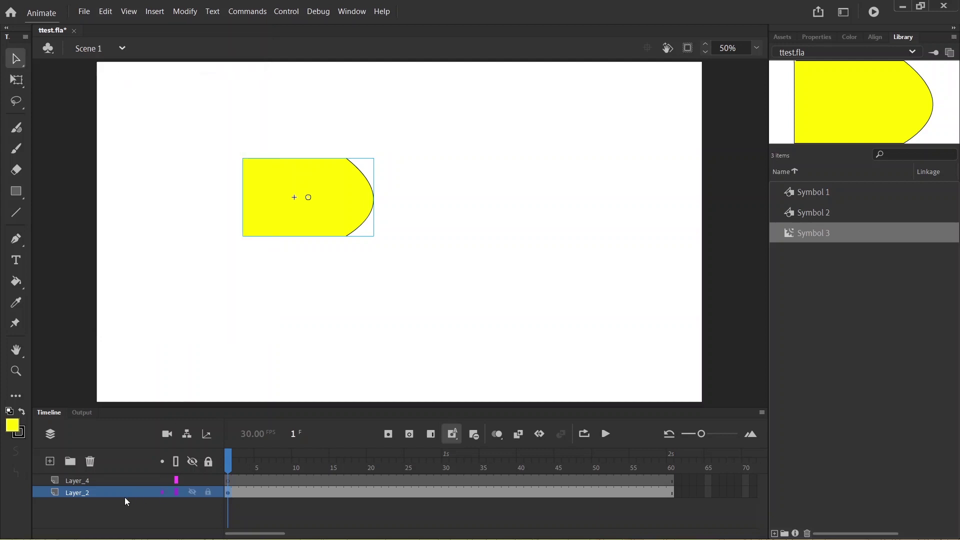
pyautogui.click(95, 477)
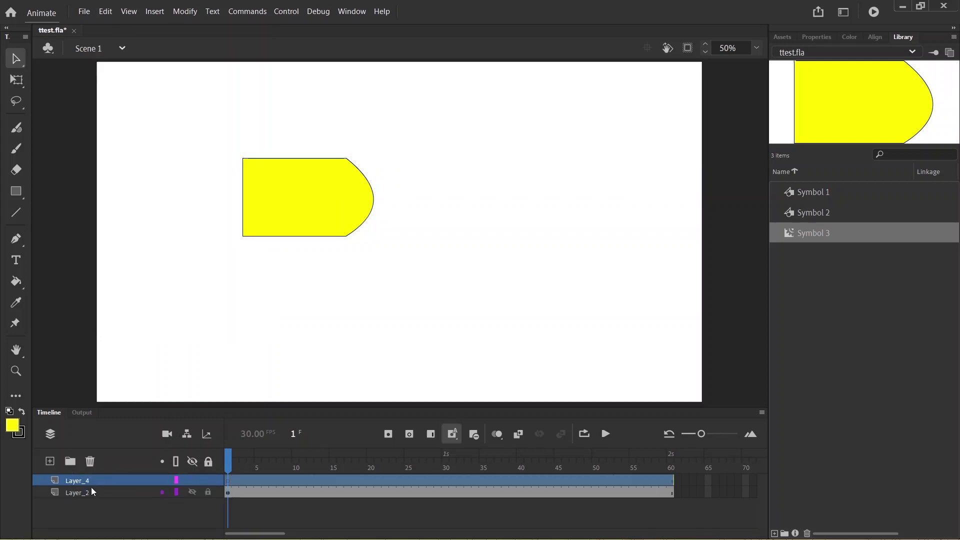
pyautogui.click(105, 12)
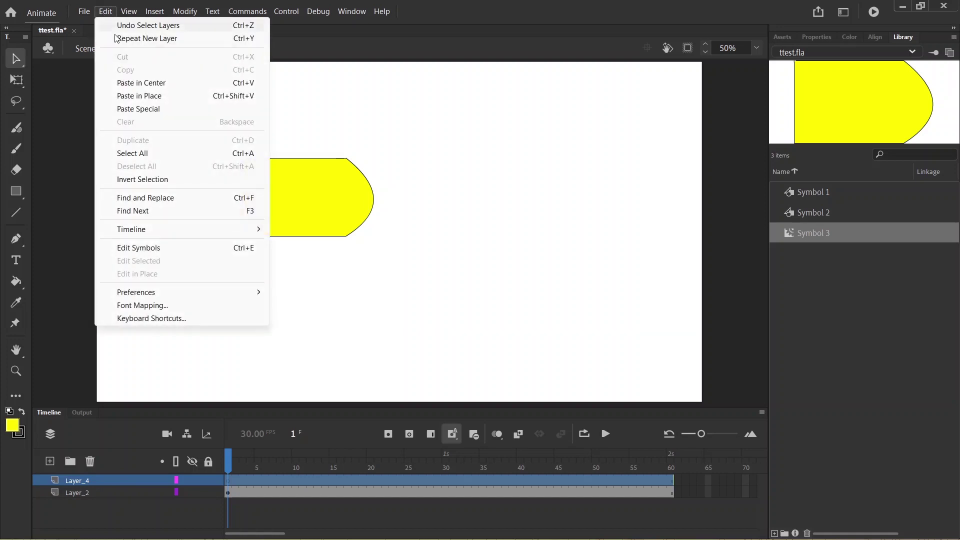
pyautogui.click(135, 83)
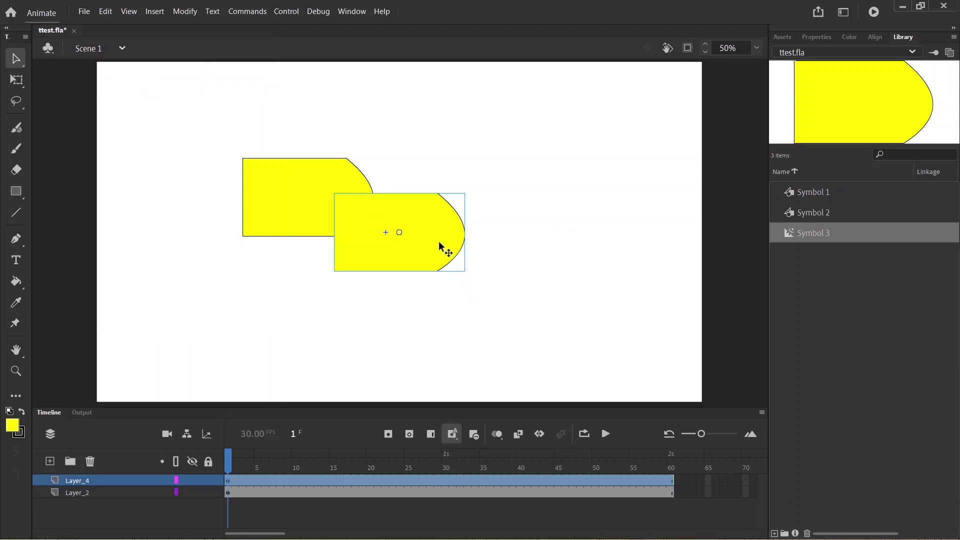
pyautogui.moveTo(439, 241); pyautogui.dragTo(351, 317)
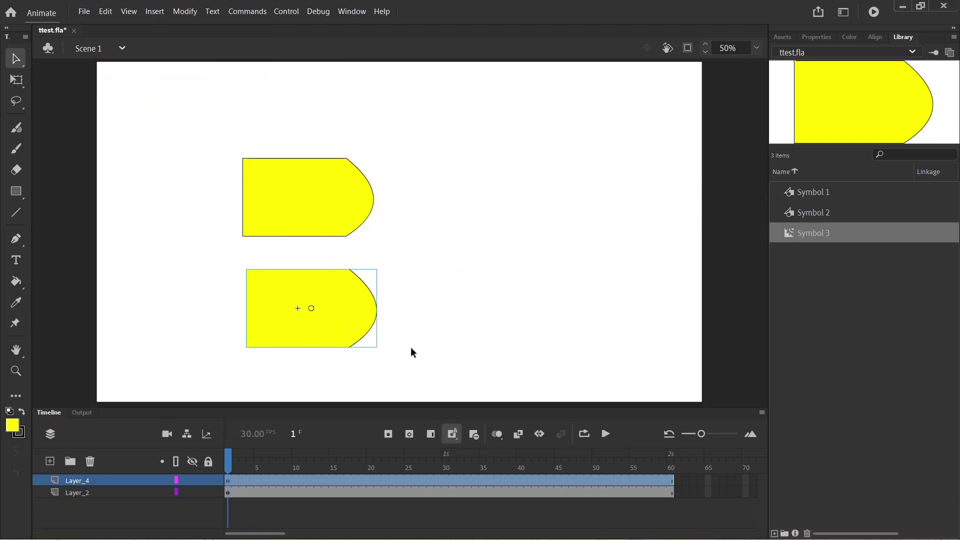
# Step: Play the scene with both instances, clear the selection, and return the playhead to frame 1
pyautogui.press('Return')
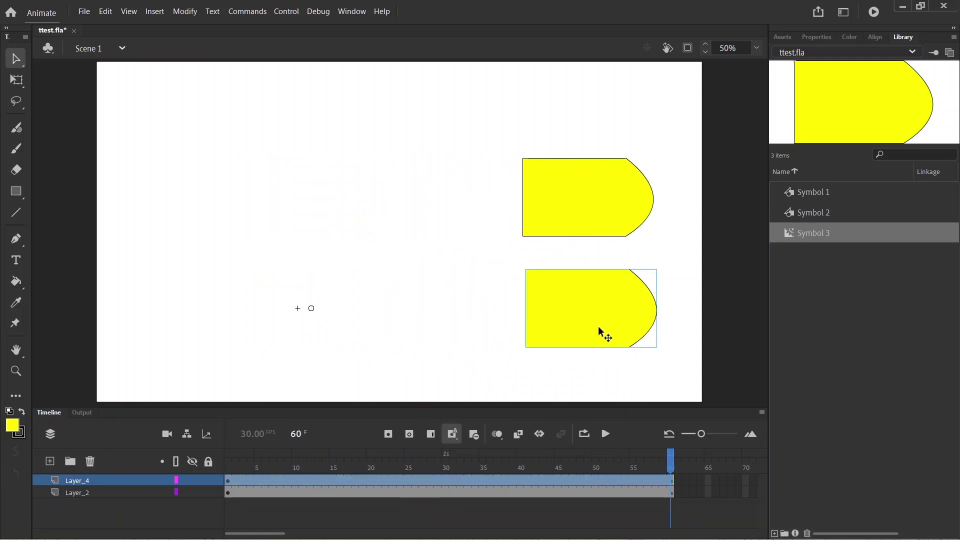
pyautogui.click(445, 307)
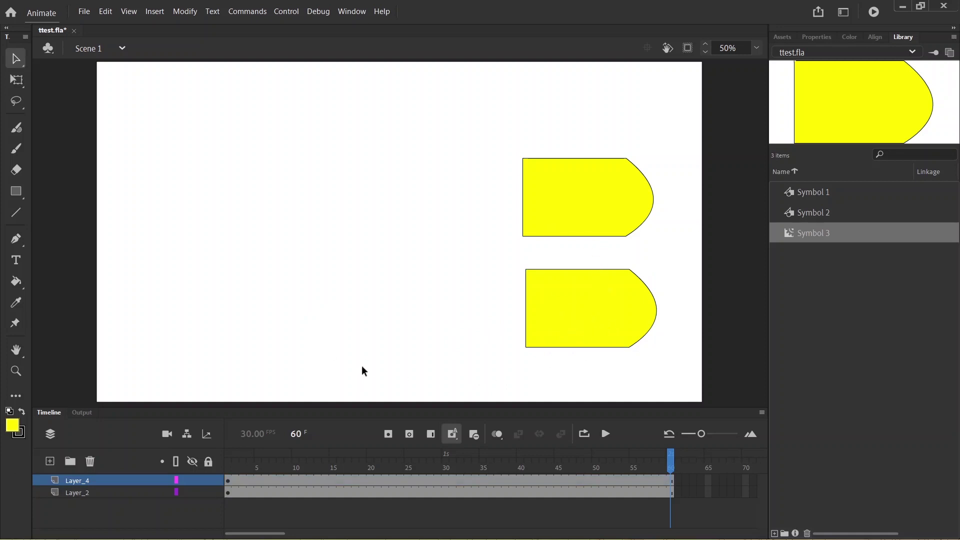
pyautogui.moveTo(672, 463); pyautogui.dragTo(230, 434)
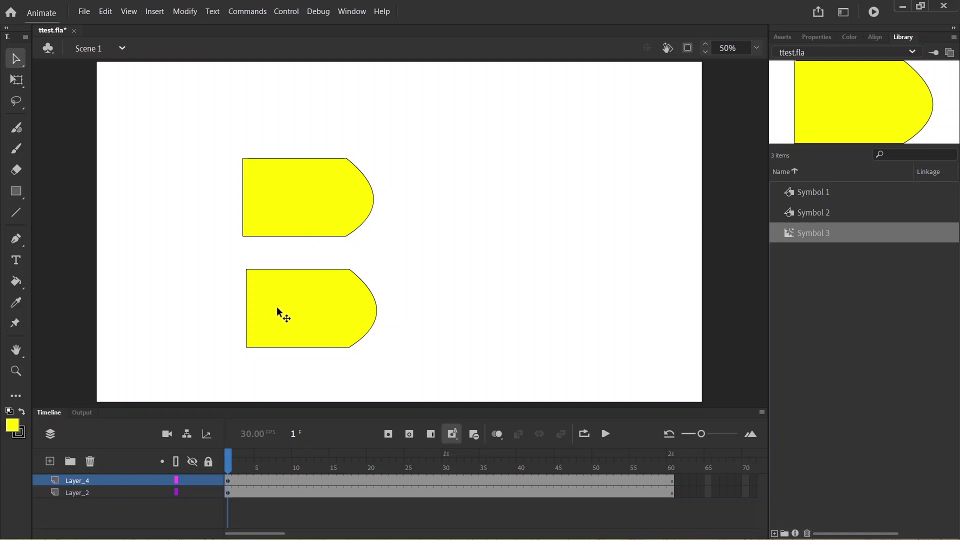
# Step: Look inside the lower and the upper Symbol 1 instances, and clear the selection back in Scene 1
pyautogui.doubleClick(307, 304)
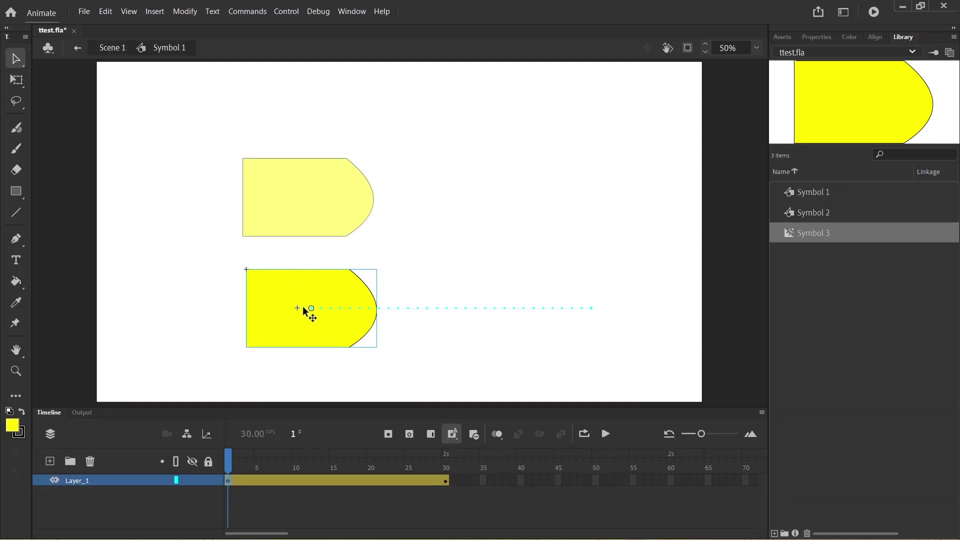
pyautogui.click(117, 48)
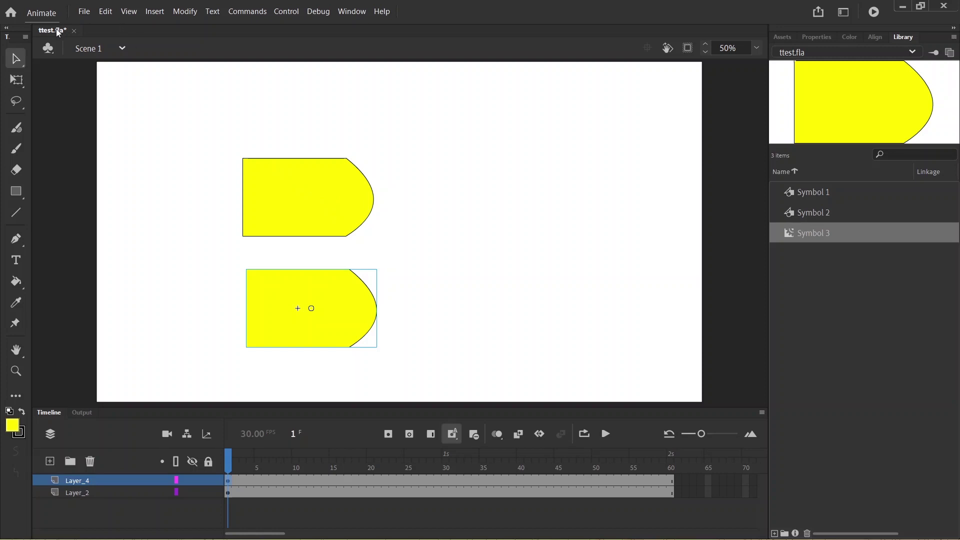
pyautogui.doubleClick(302, 200)
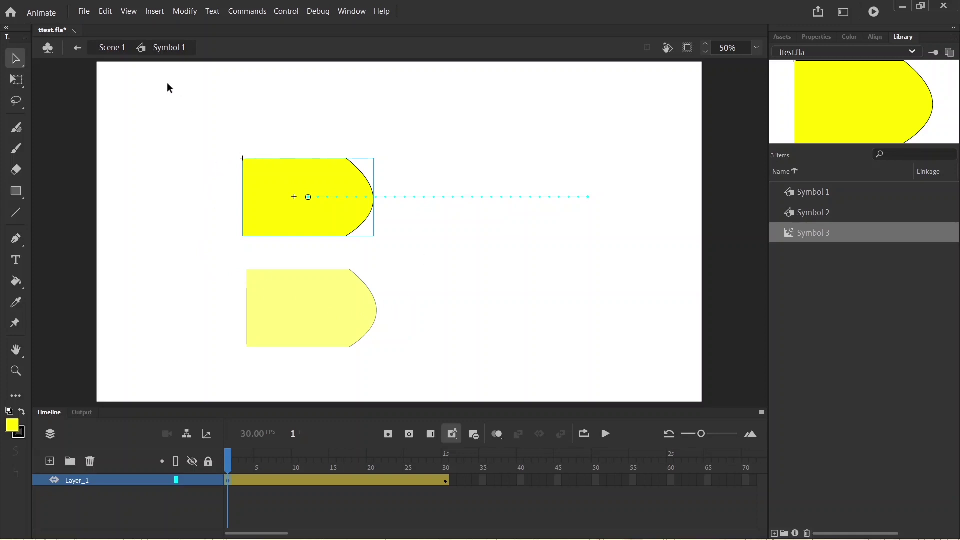
pyautogui.click(120, 48)
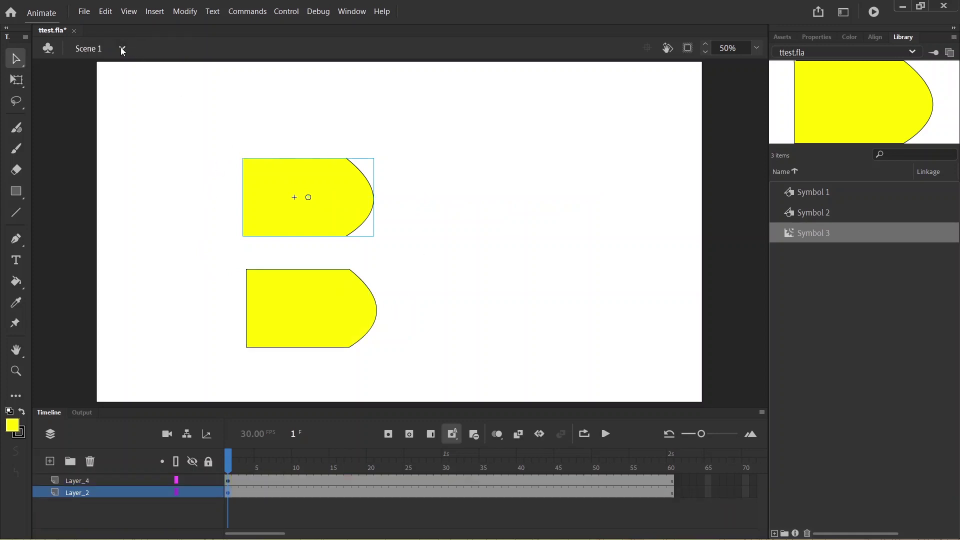
pyautogui.click(467, 271)
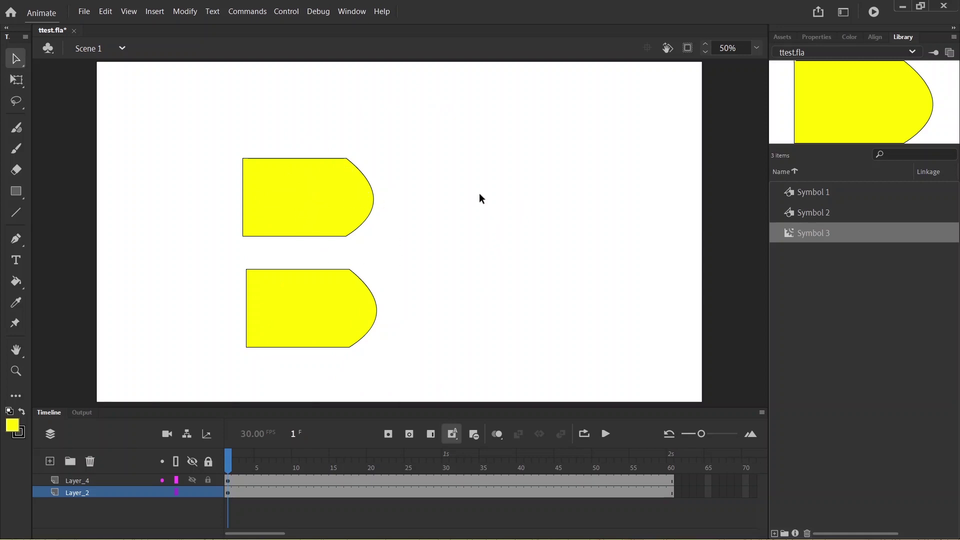
# Step: Open Symbol 1 from the upper instance, check the start of its motion tween, and return to Scene 1
pyautogui.doubleClick(330, 207)
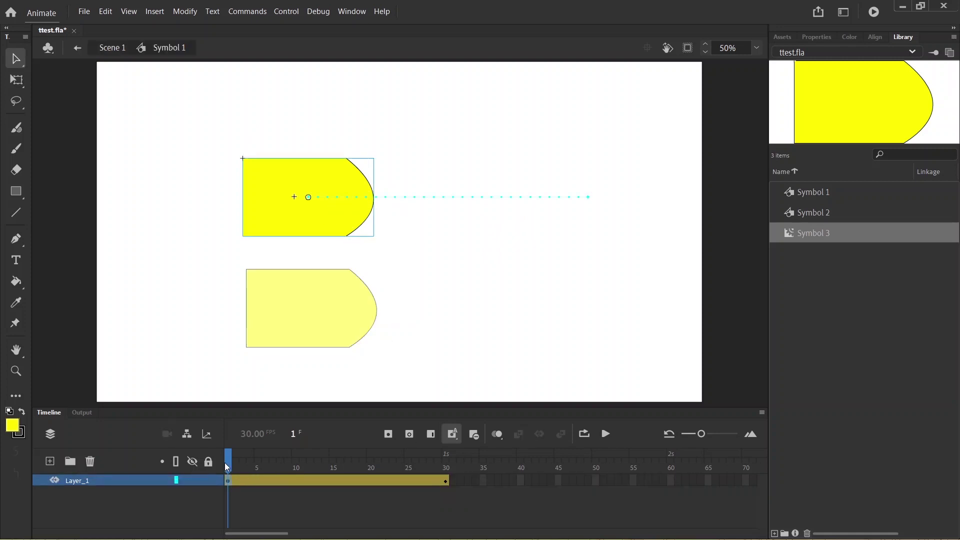
pyautogui.moveTo(230, 463)
pyautogui.mouseDown()
pyautogui.moveTo(446, 464)
pyautogui.moveTo(228, 467)
pyautogui.mouseUp()
pyautogui.click(310, 165)
pyautogui.click(112, 48)
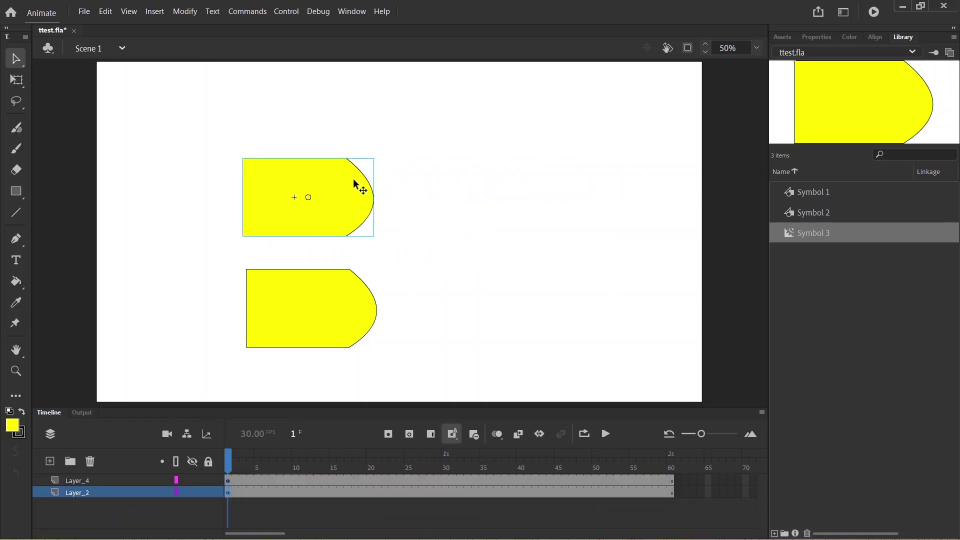